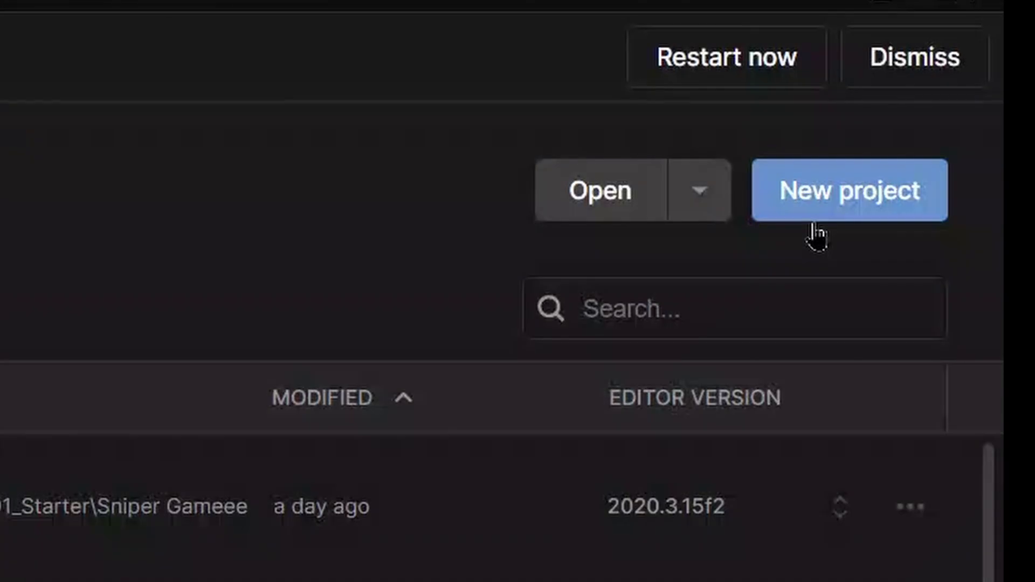
Step: Create a new 3D project named 'Boat Game!' in Unity Hub and maximize the editor window
click(963, 114)
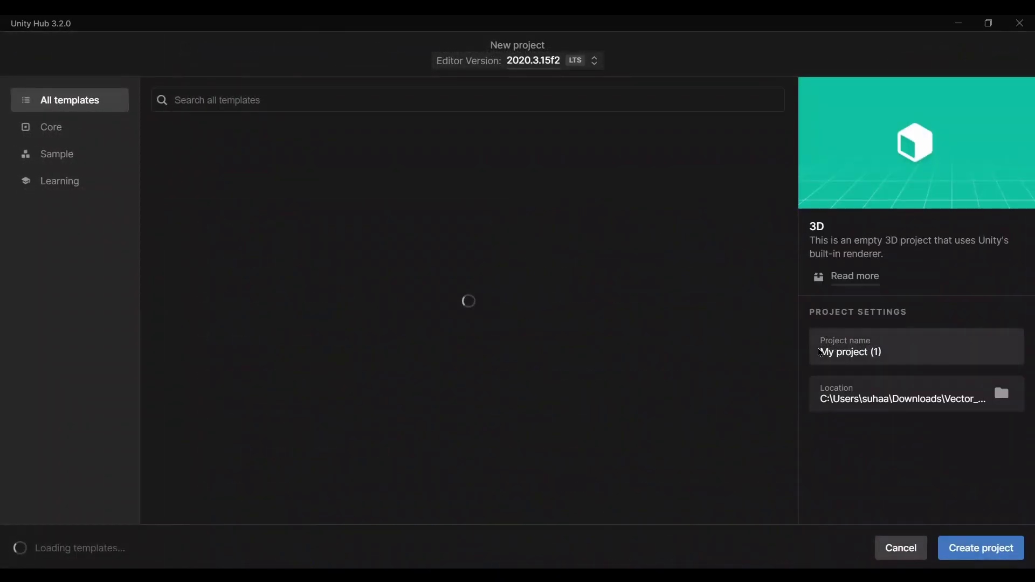
click(834, 353)
key(ctrl+a)
text(Boat)
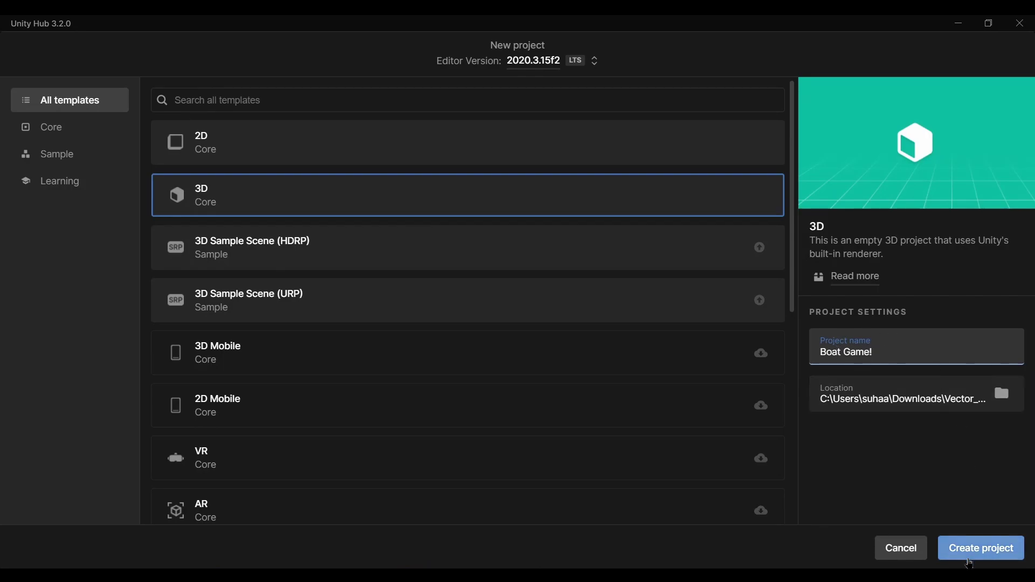
click(976, 552)
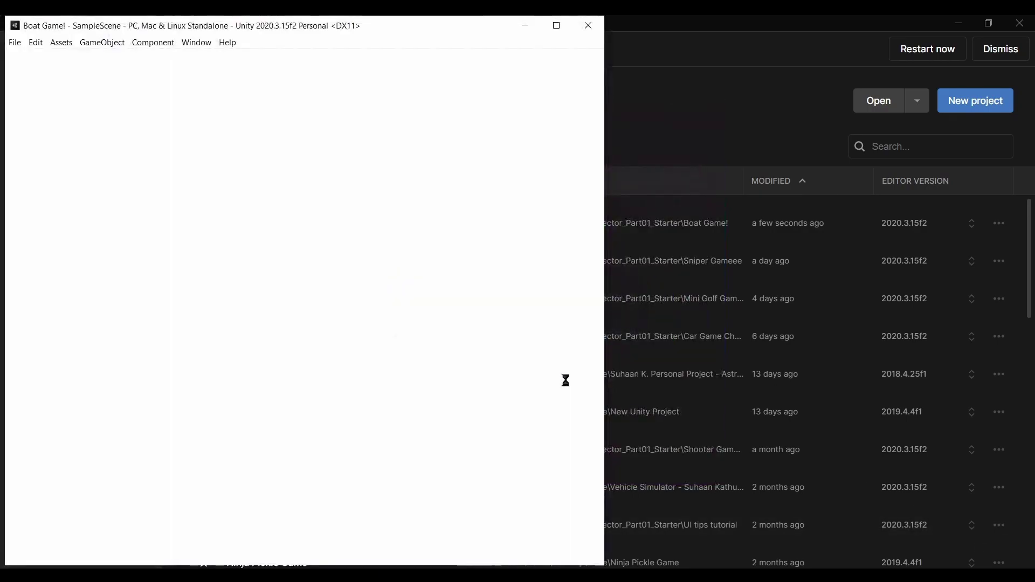
click(559, 25)
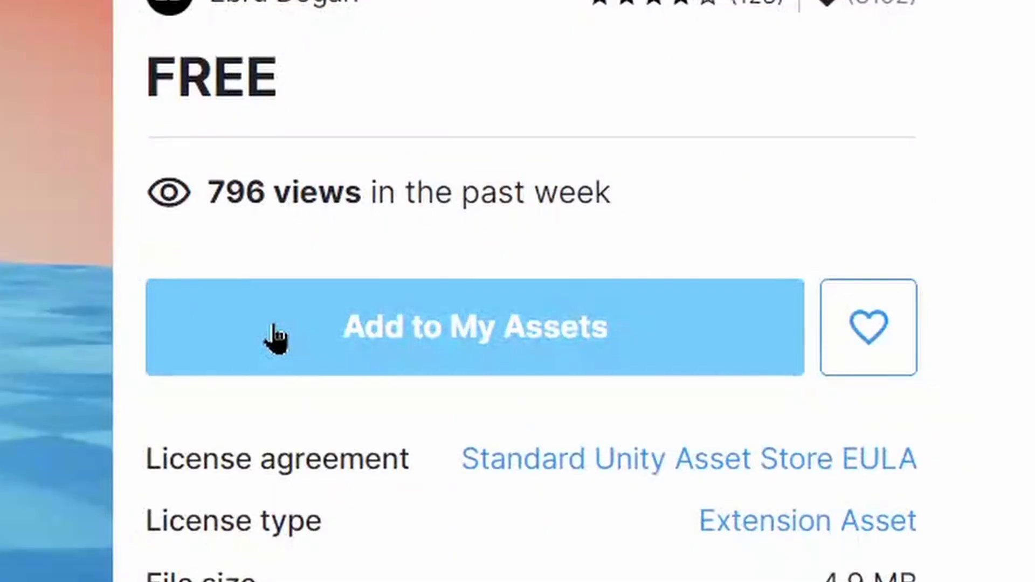
Step: Add the free LowPoly Water package to My Assets, accept the terms, and send it to the Unity Editor
click(708, 318)
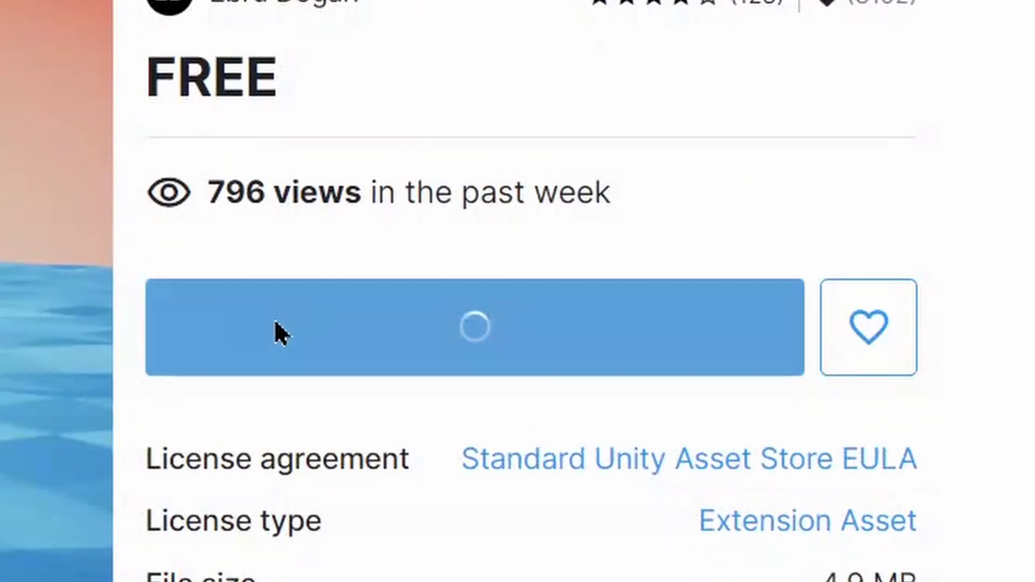
click(615, 425)
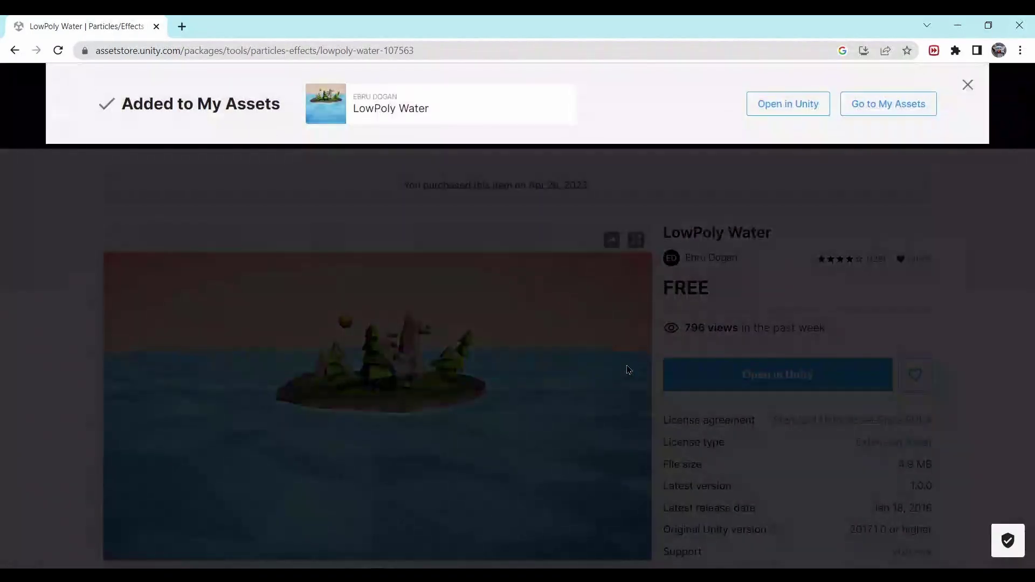
click(782, 104)
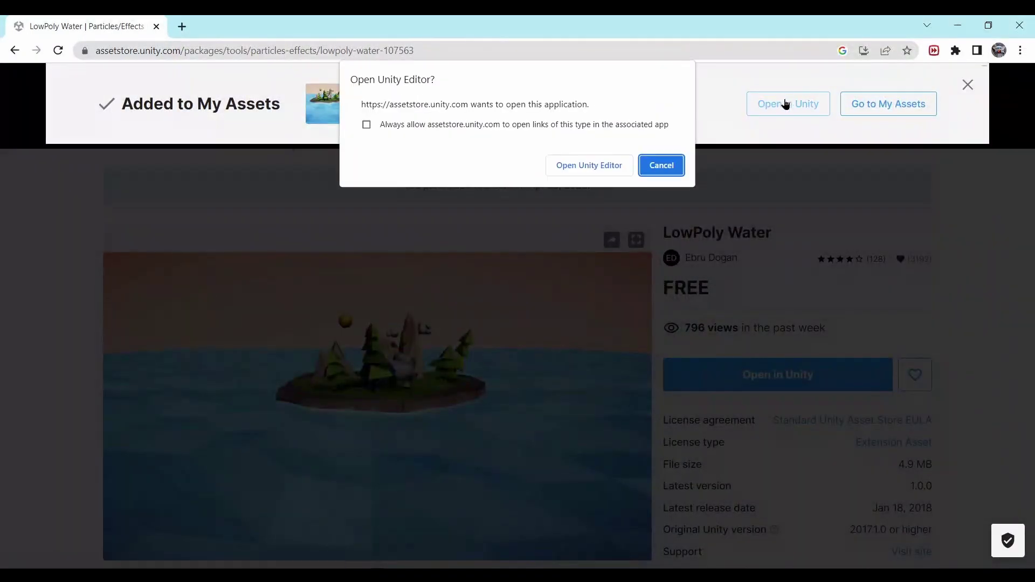
click(579, 162)
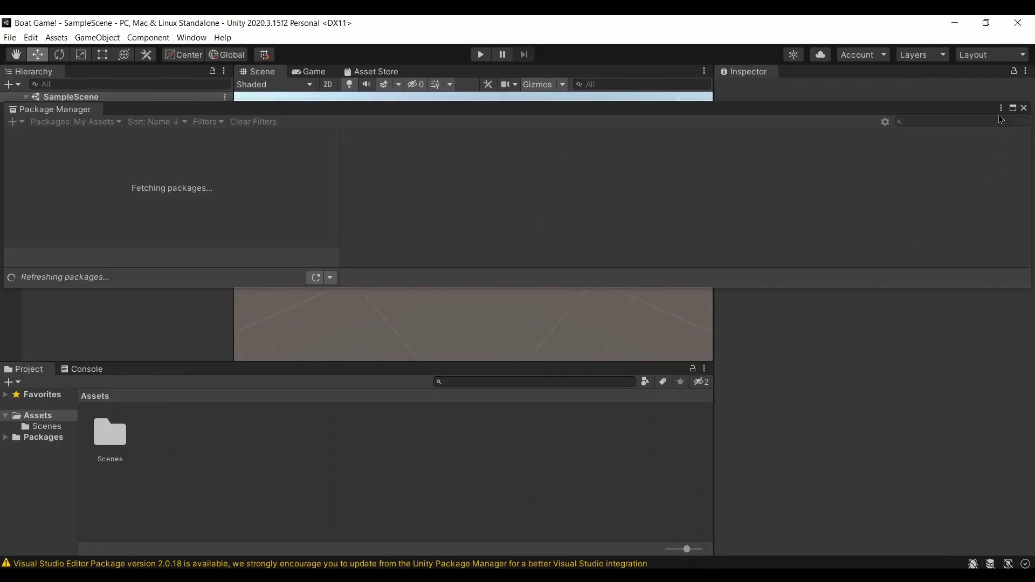
Step: Download LowPoly Water in the Package Manager, import all its files, and close the manager
click(1013, 108)
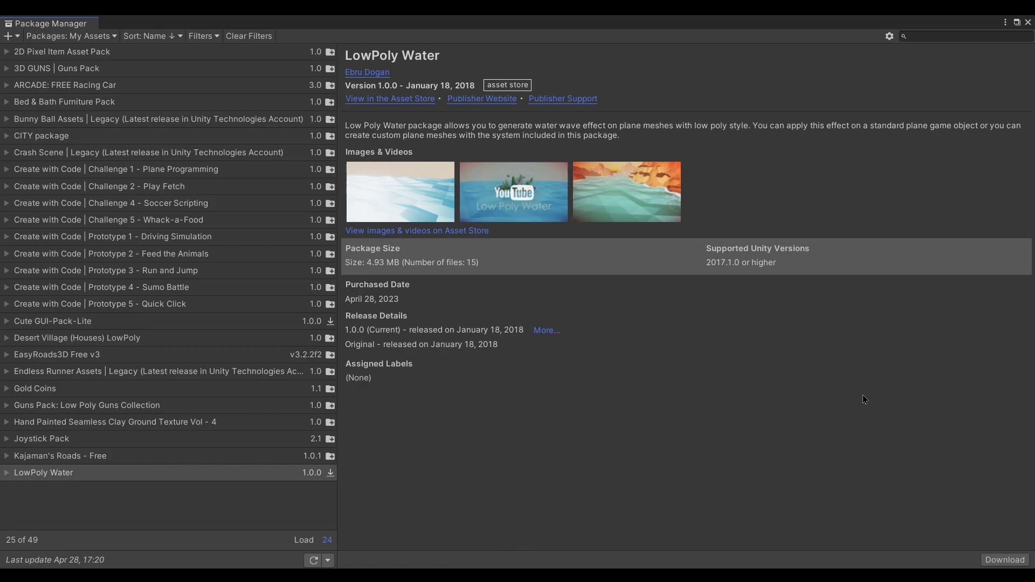
click(1002, 560)
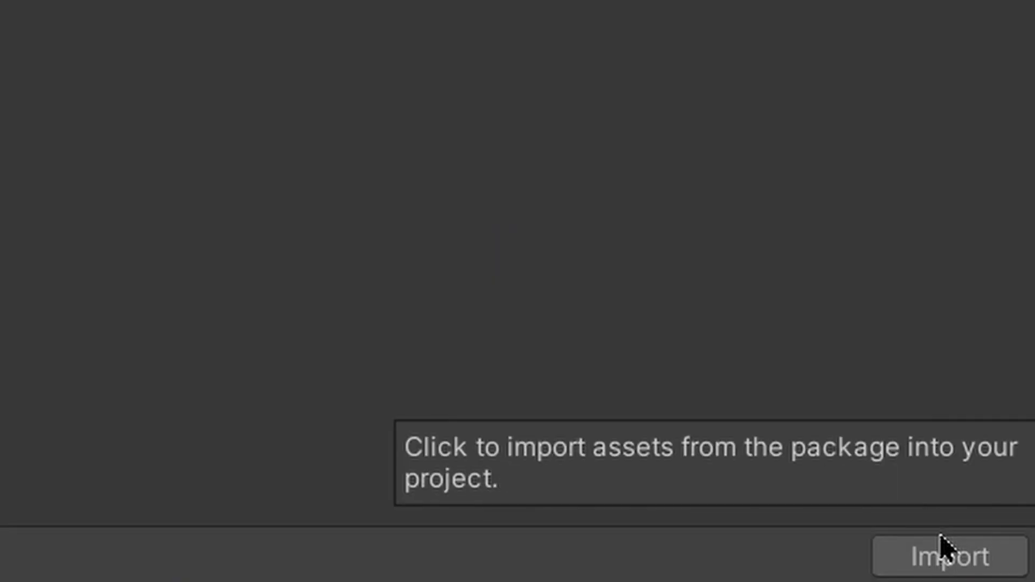
click(941, 555)
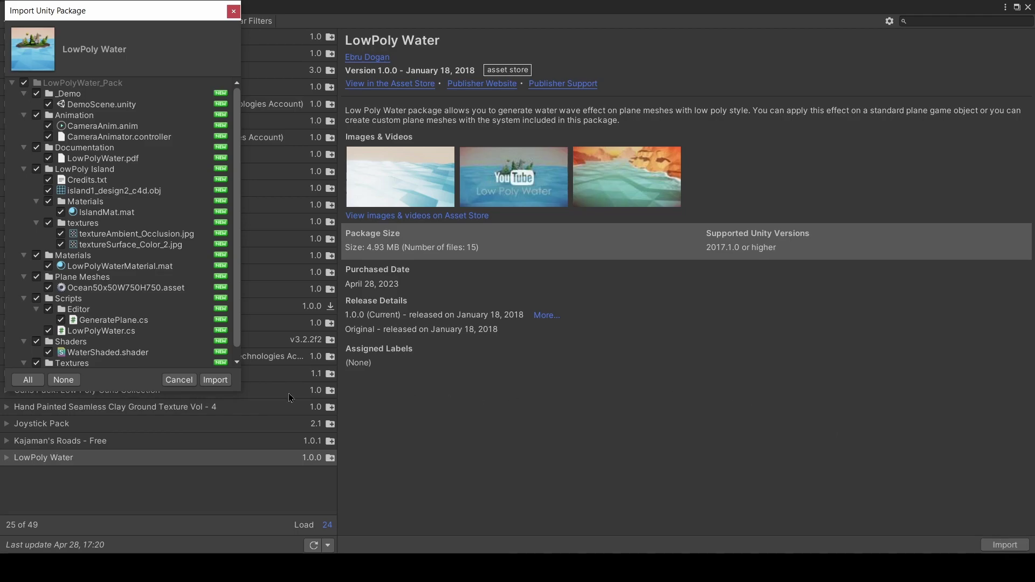
click(215, 381)
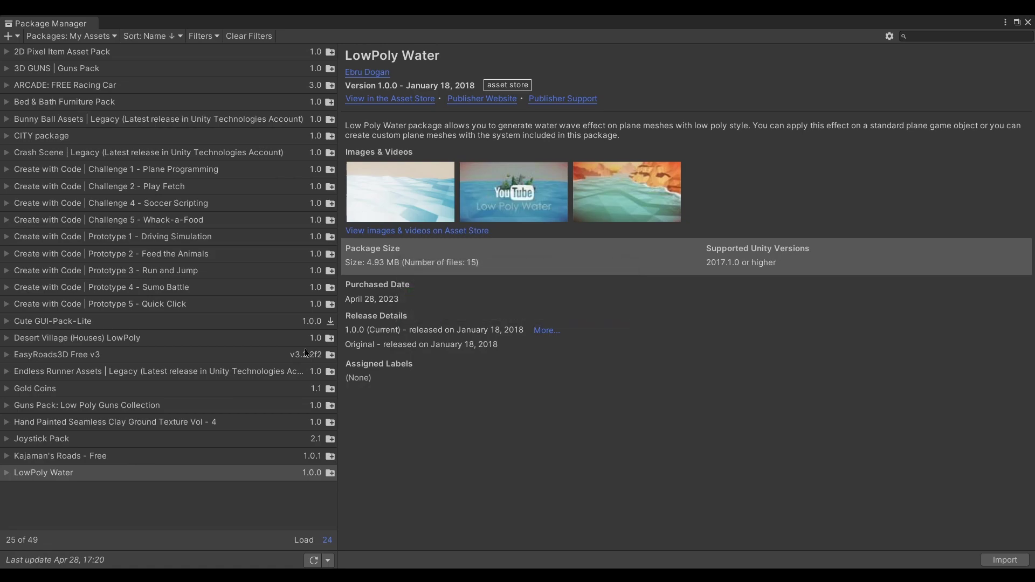
click(1028, 24)
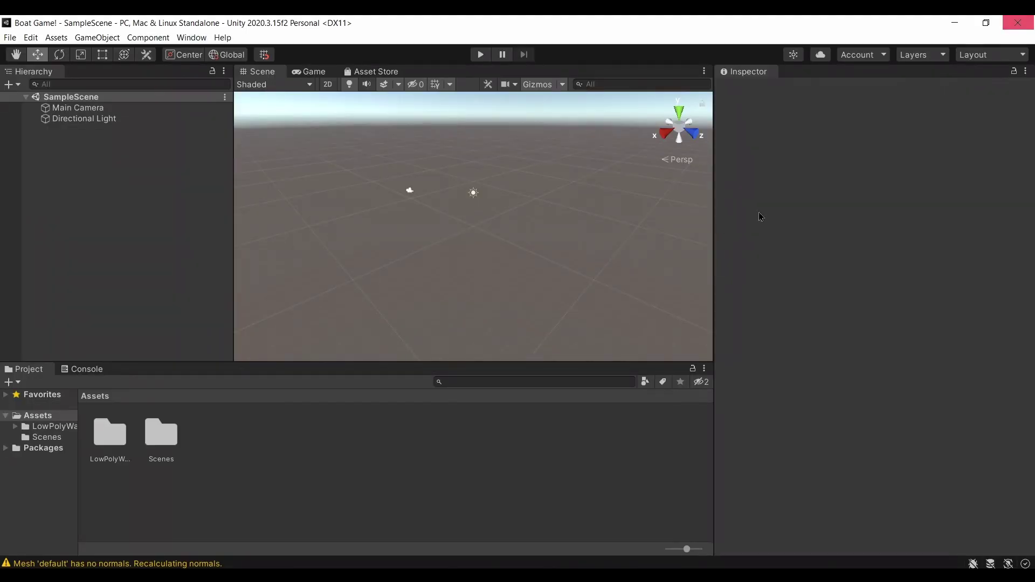
Step: Open DemoScene from the LowPolyWater_Pack > _Demo folder
click(47, 438)
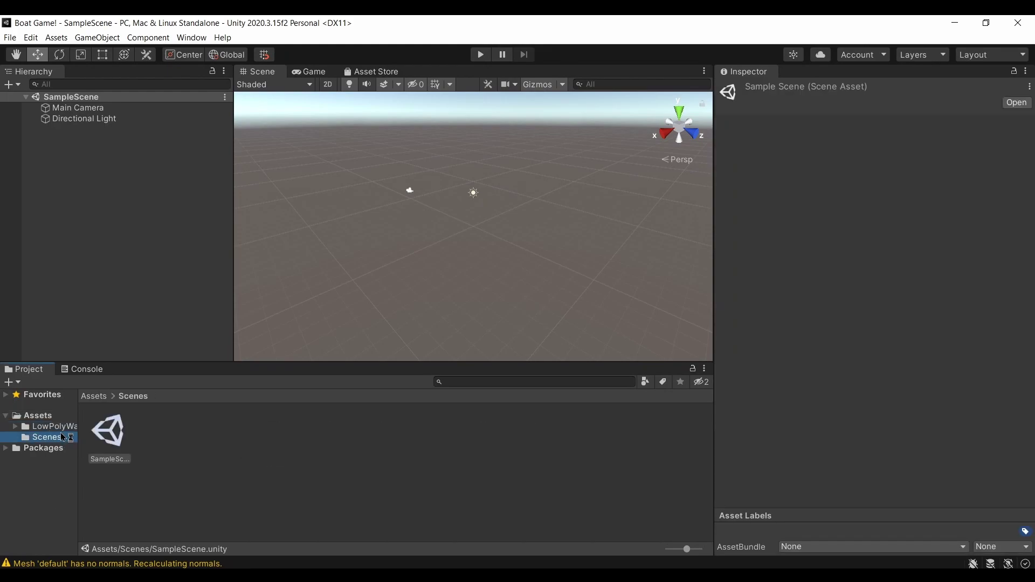
click(61, 427)
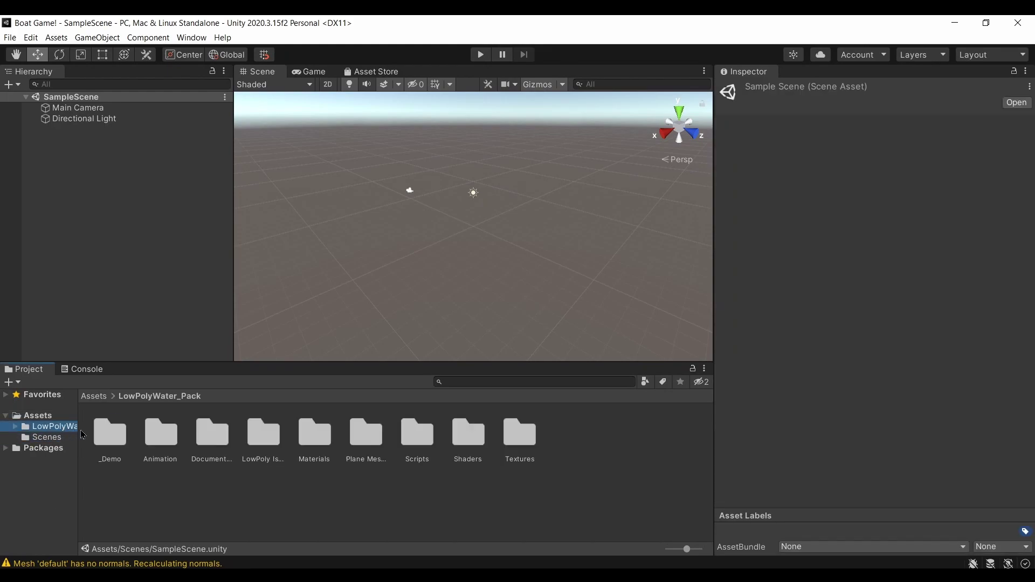
double_click(110, 440)
double_click(109, 434)
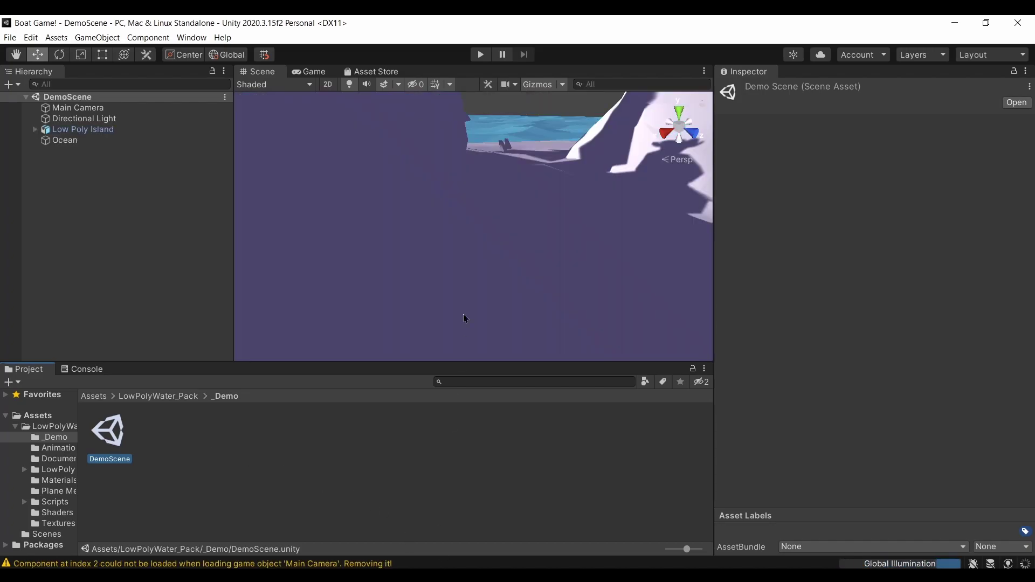
Step: Zoom out, select the Ocean, and play then stop the demo scene
scroll(463, 306, down, 10)
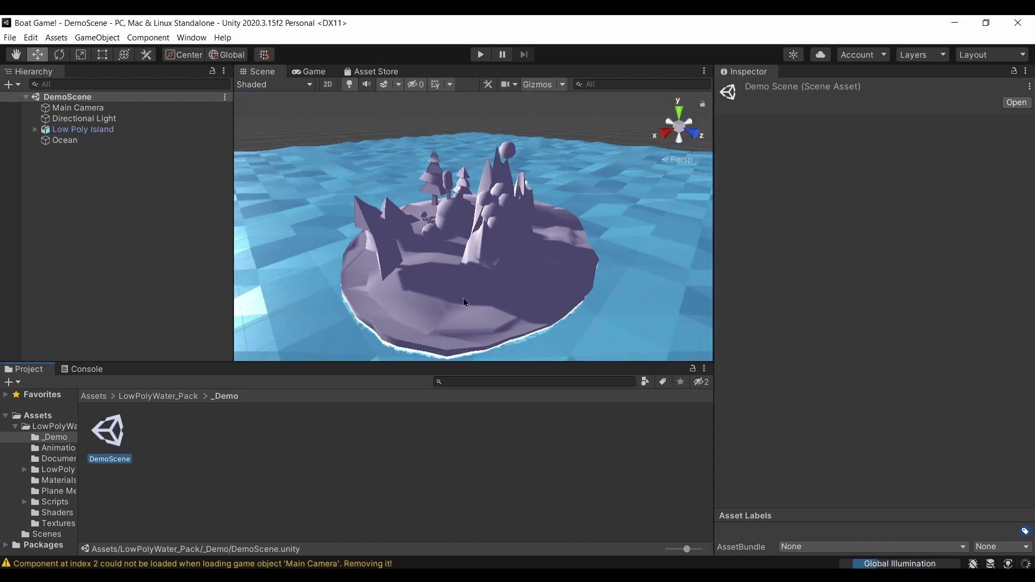
scroll(462, 299, down, 6)
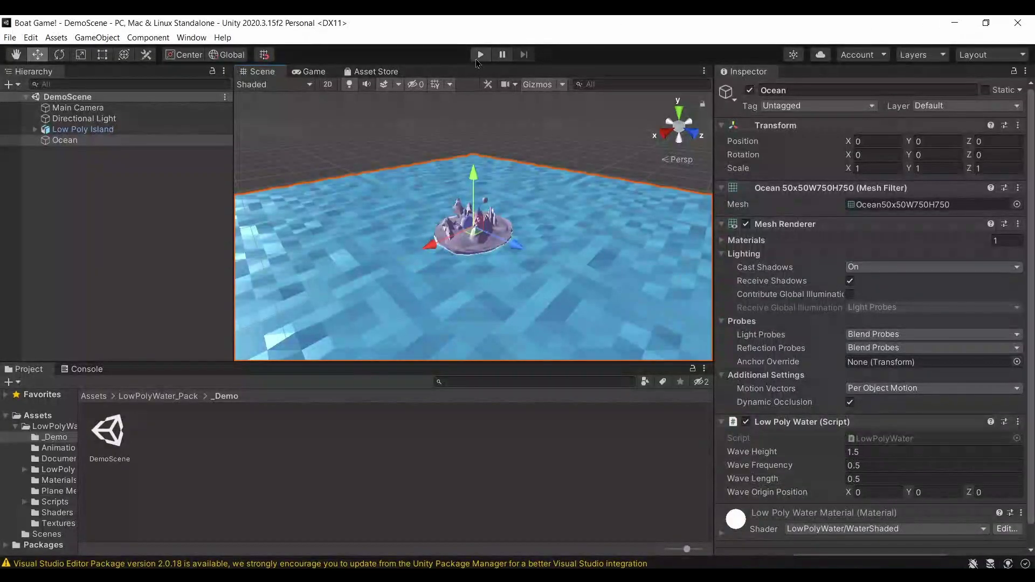
click(477, 60)
click(477, 60)
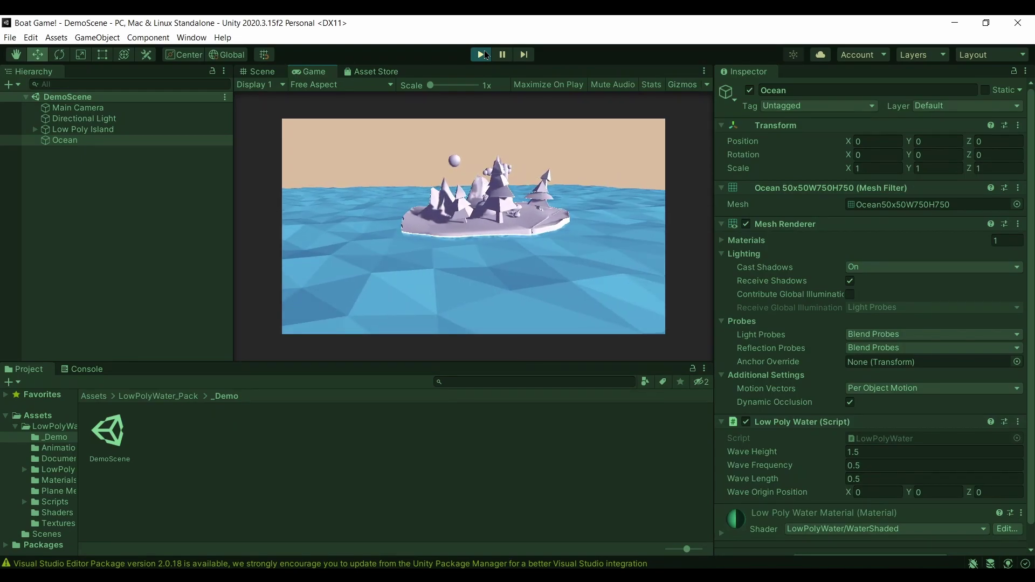
click(481, 54)
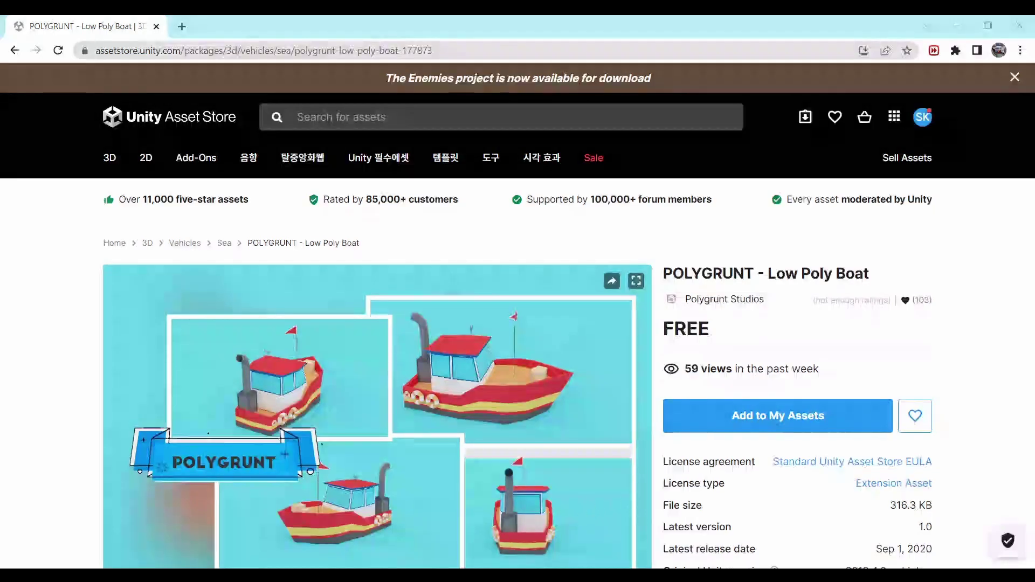
Step: Add the free POLYGRUNT - Low Poly Boat package to My Assets, accept the terms, and send it to Unity
click(840, 417)
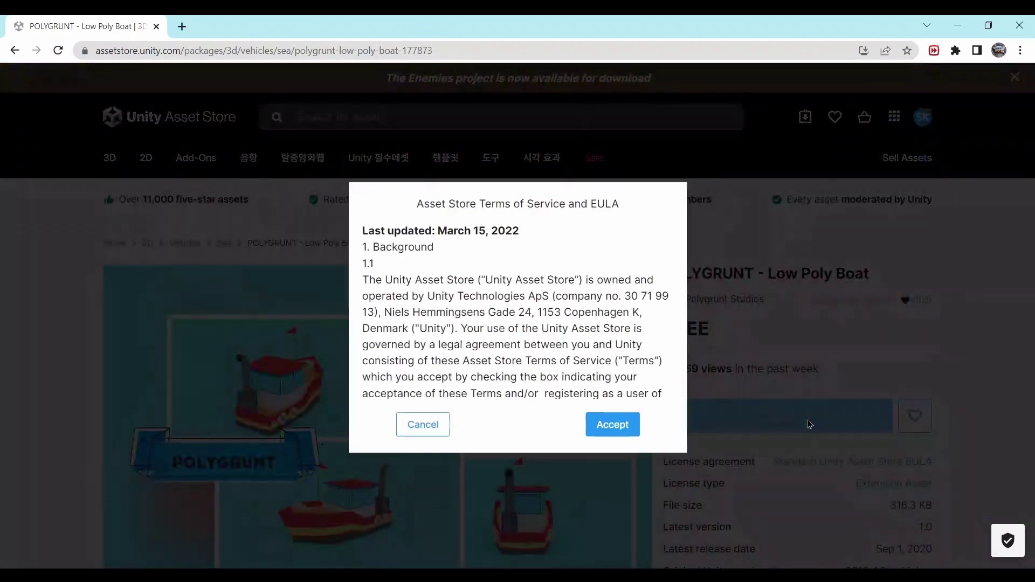
click(628, 424)
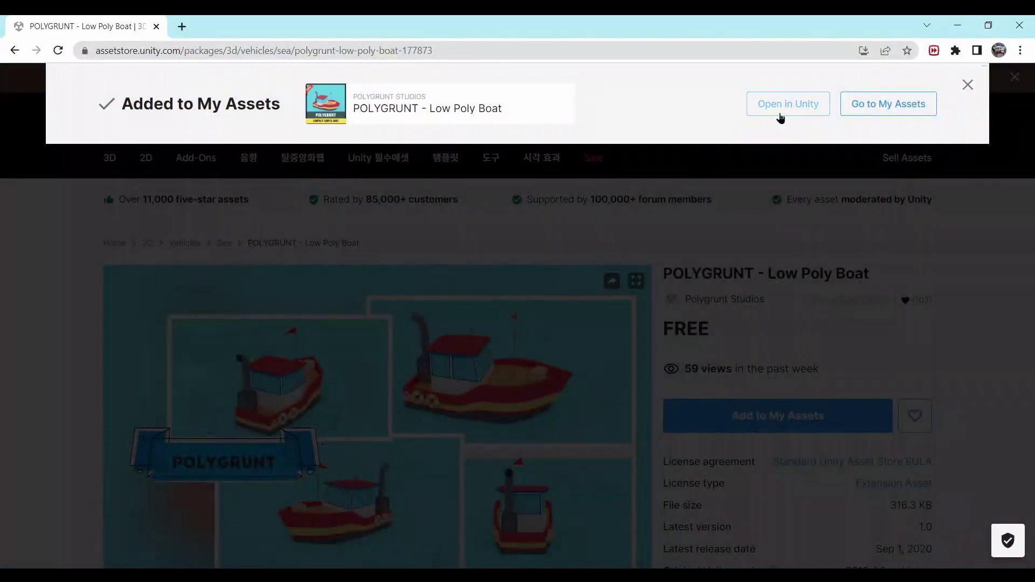
click(778, 110)
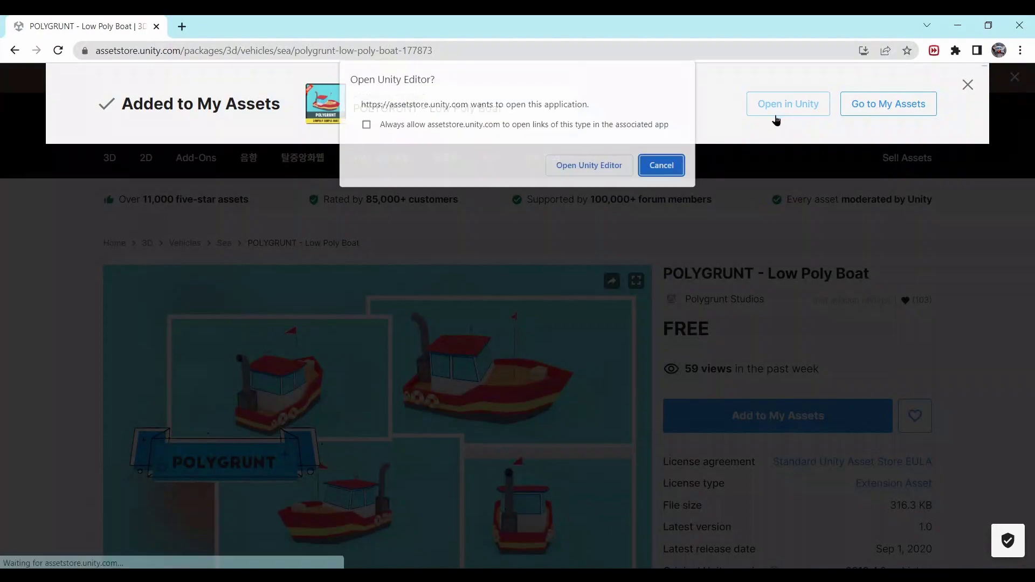
click(611, 163)
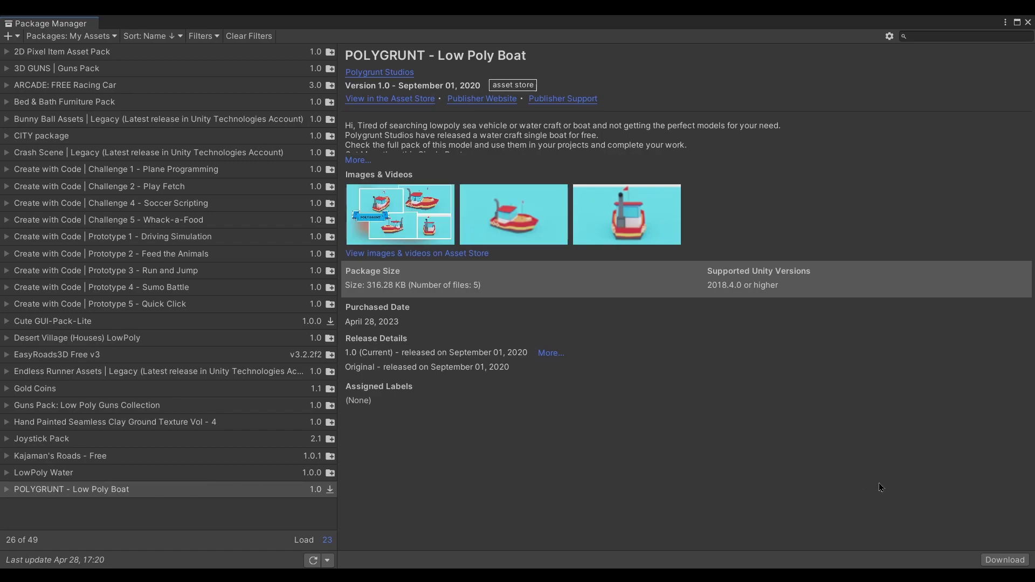
Step: Download and import all files of the POLYGRUNT - Low Poly Boat package, then close the Package Manager
click(1006, 561)
click(1017, 561)
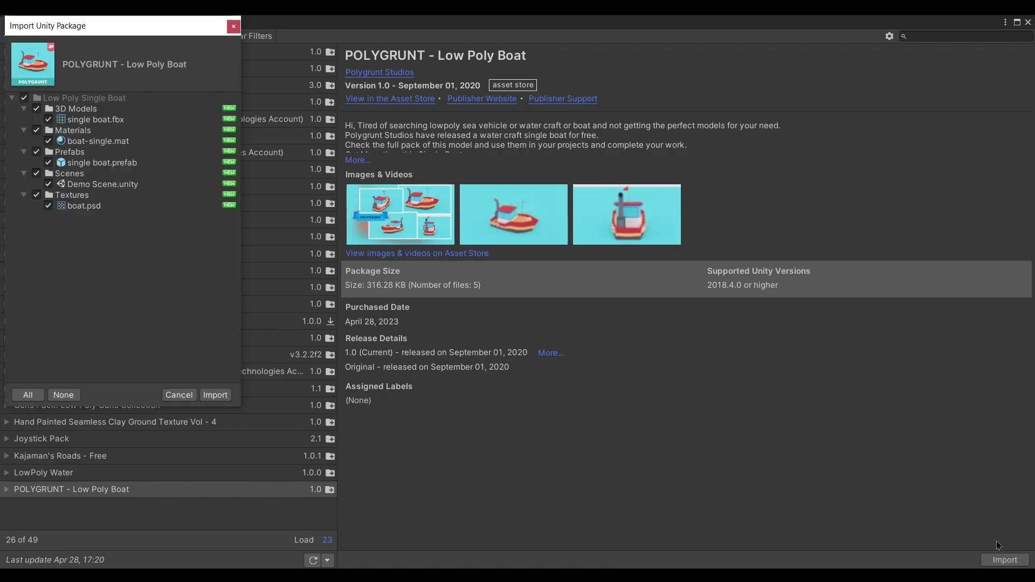
click(215, 395)
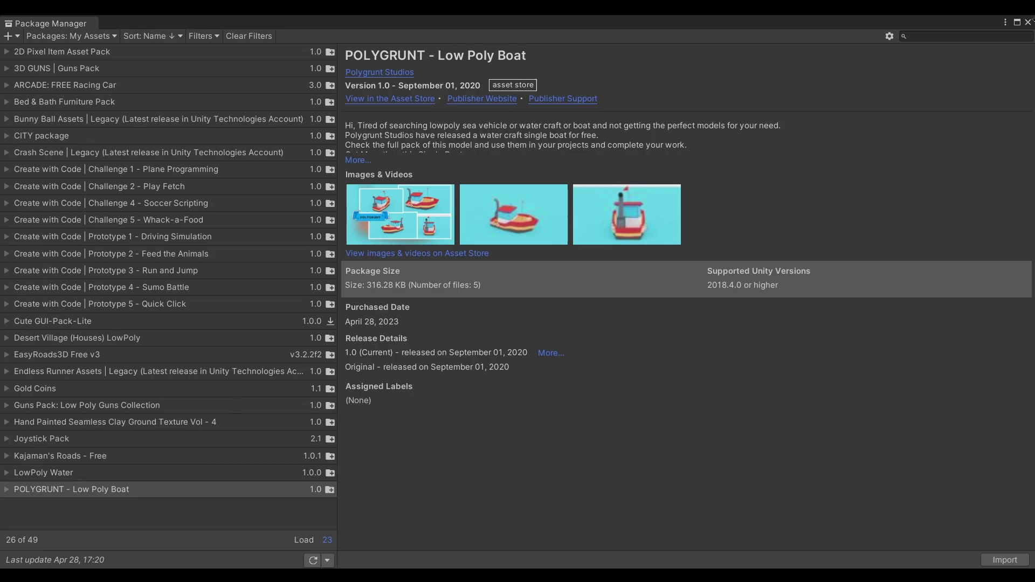
click(1027, 23)
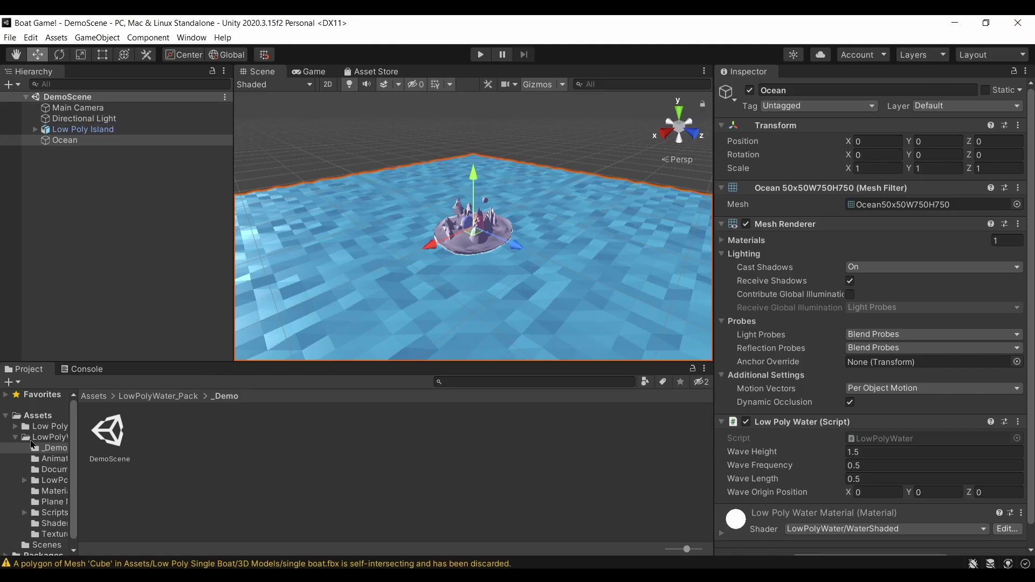
Step: Rename the boat asset folder to 'Boat' and the water pack folder to 'Water'
click(15, 437)
click(46, 428)
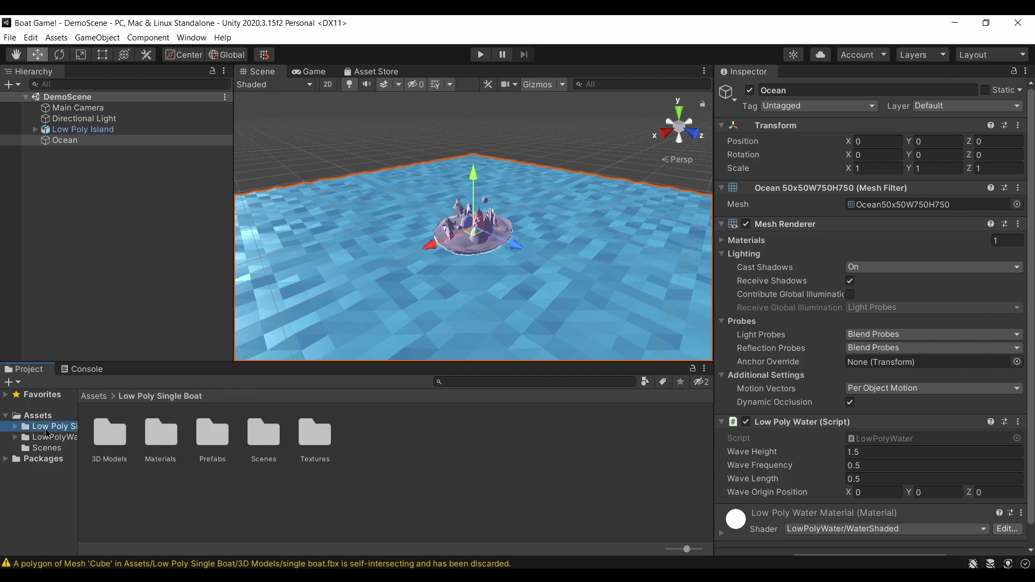
right_click(46, 431)
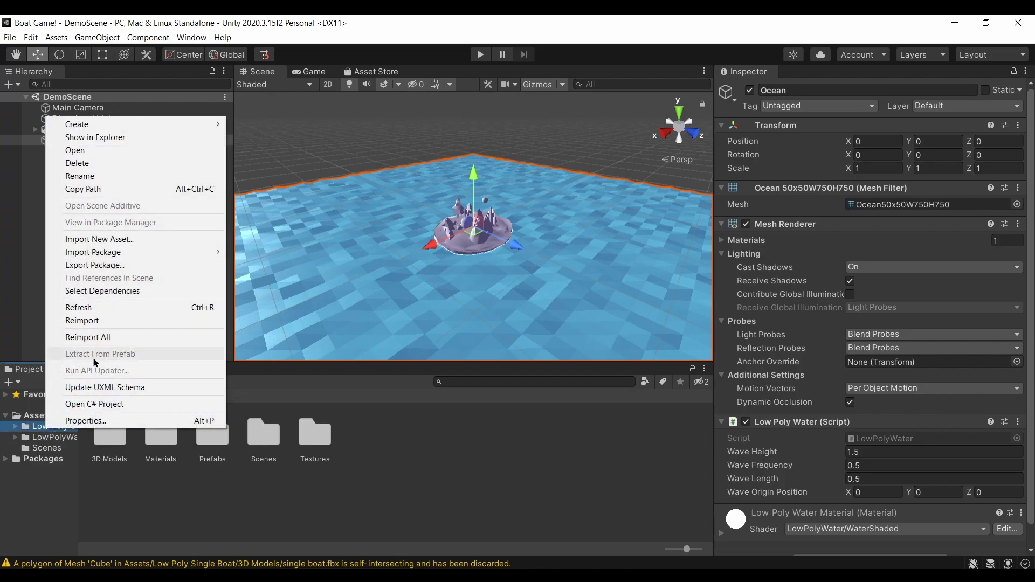
click(89, 177)
text(Boat)
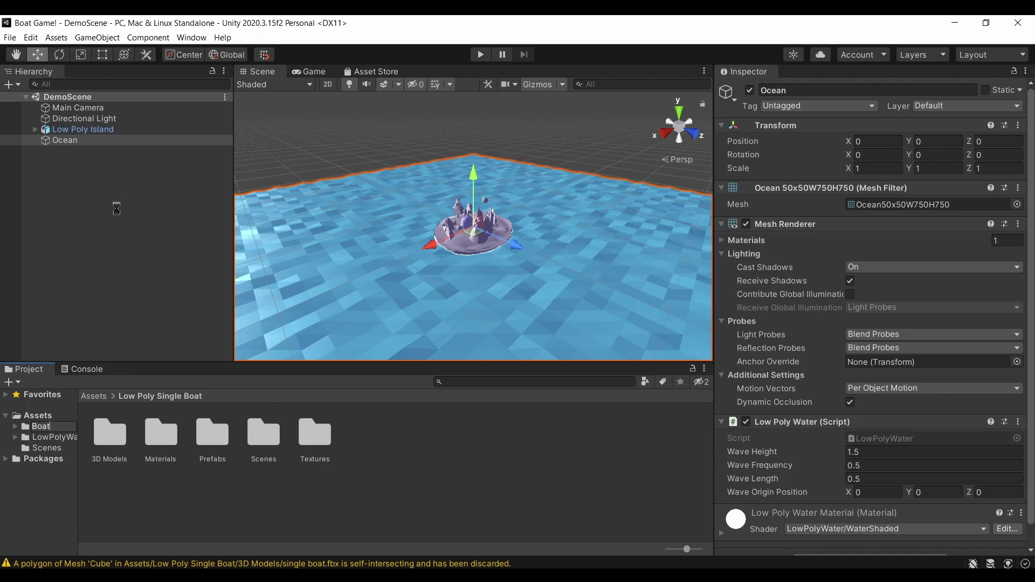
key(Return)
right_click(25, 437)
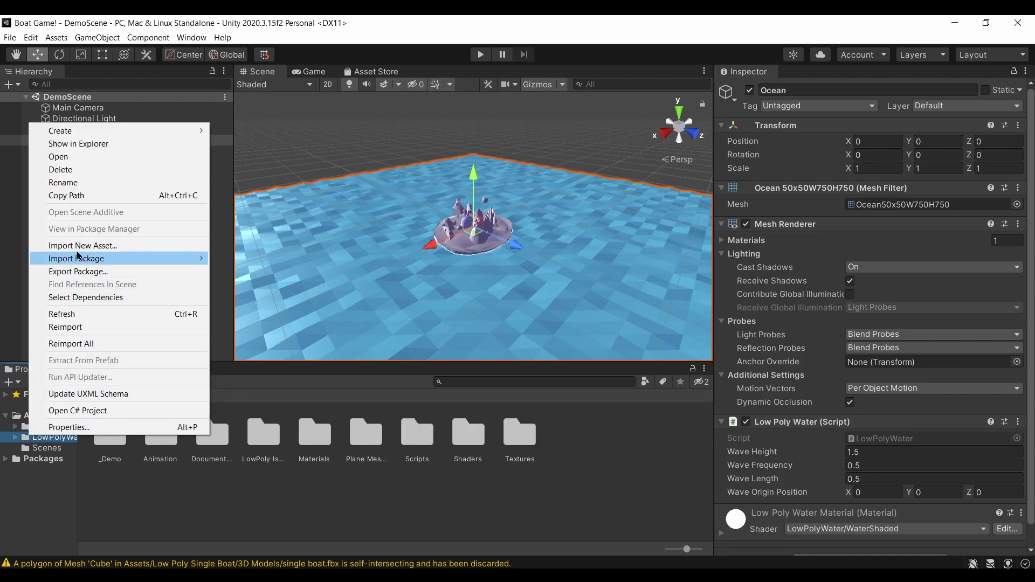
click(86, 182)
text(Wat)
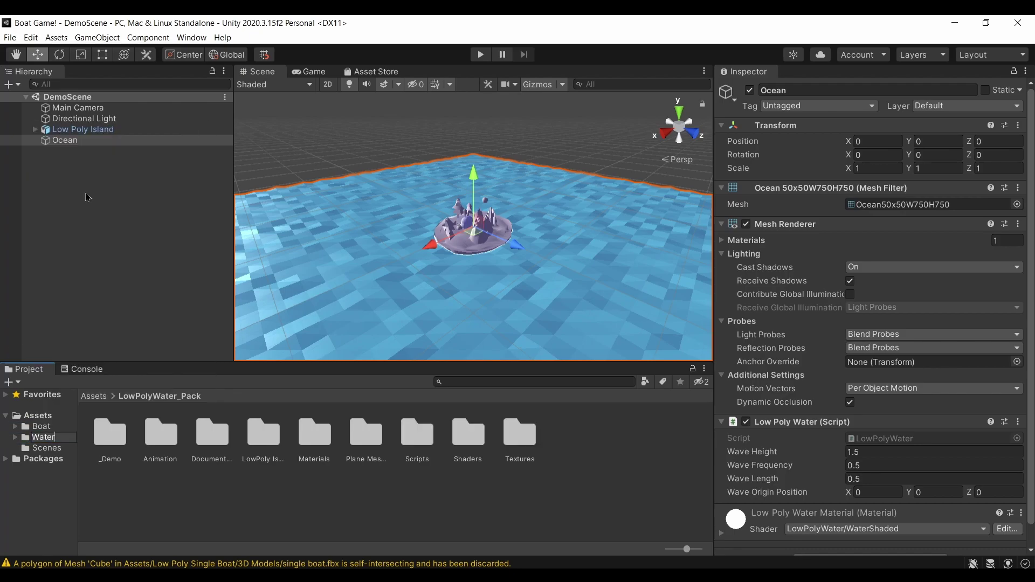
text(er)
key(Return)
Step: Browse the Boat folder's Prefabs, 3D Models and Materials, then inspect the single boat prefab's preview
click(51, 426)
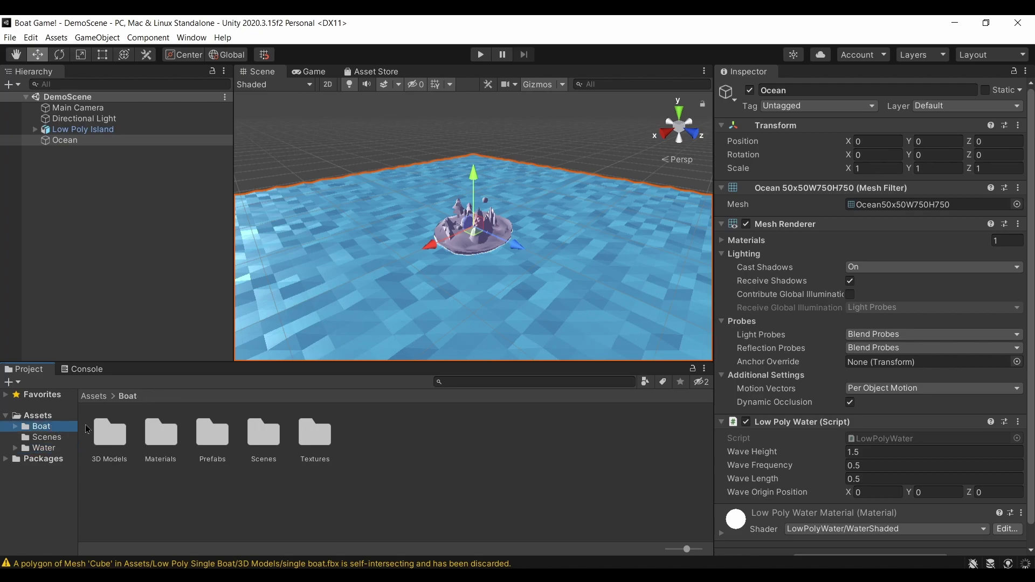
double_click(226, 433)
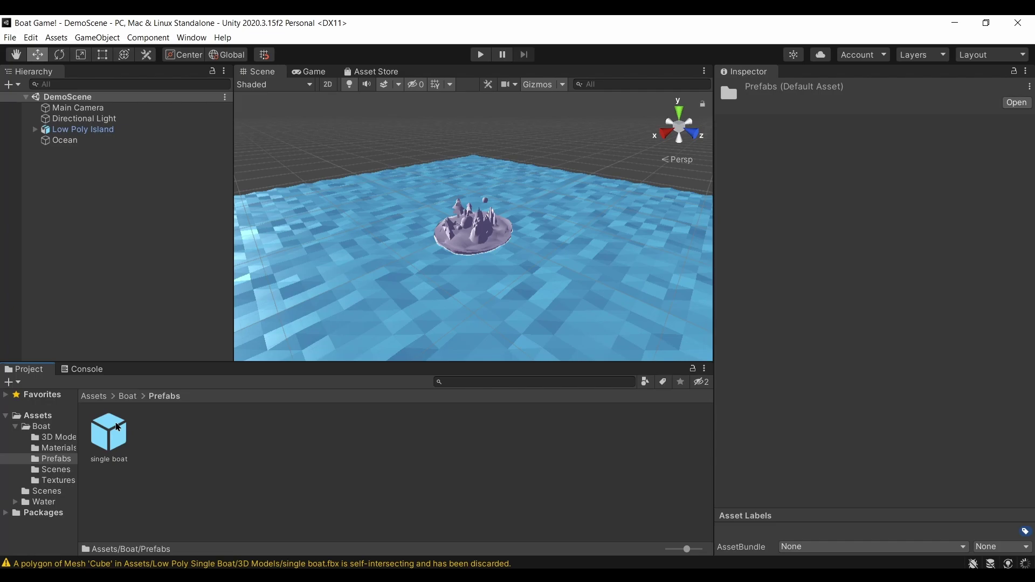
click(63, 439)
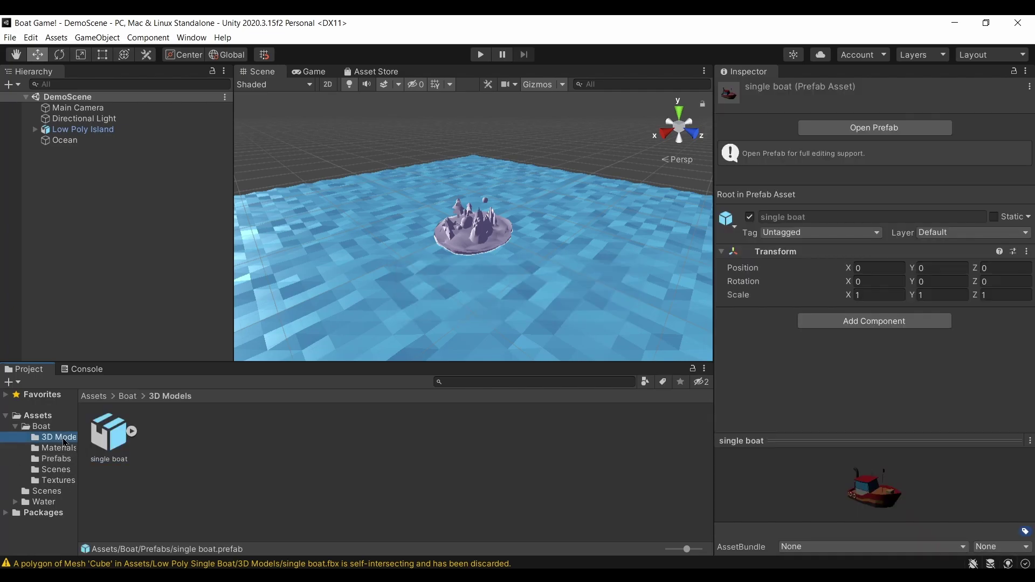
click(181, 439)
click(108, 436)
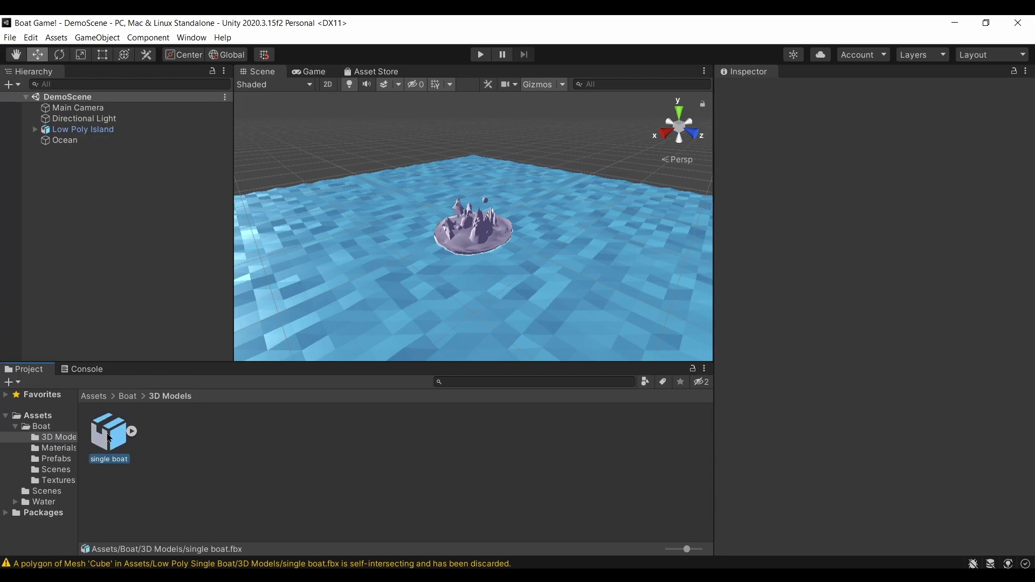
click(55, 452)
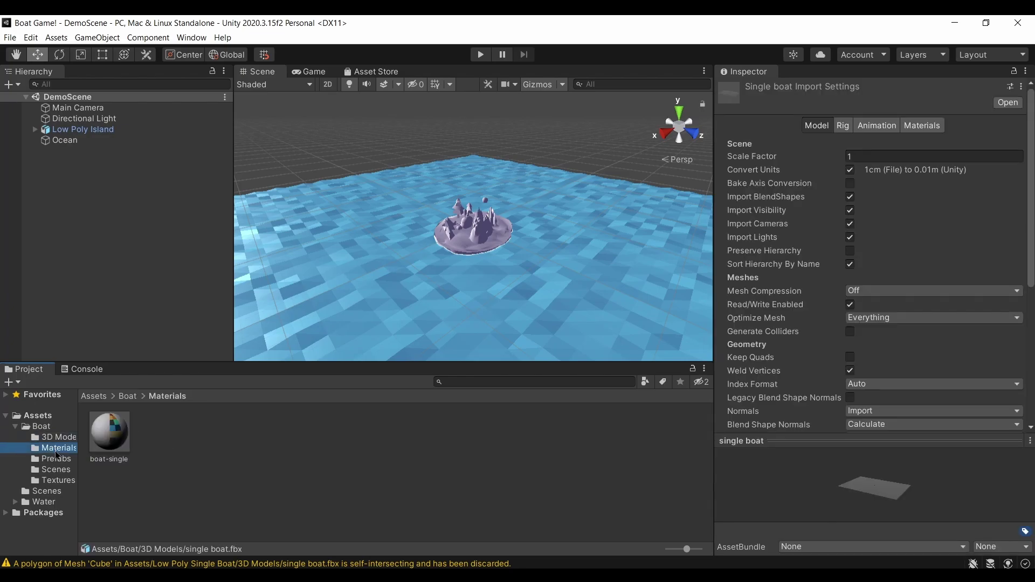
click(56, 458)
click(103, 456)
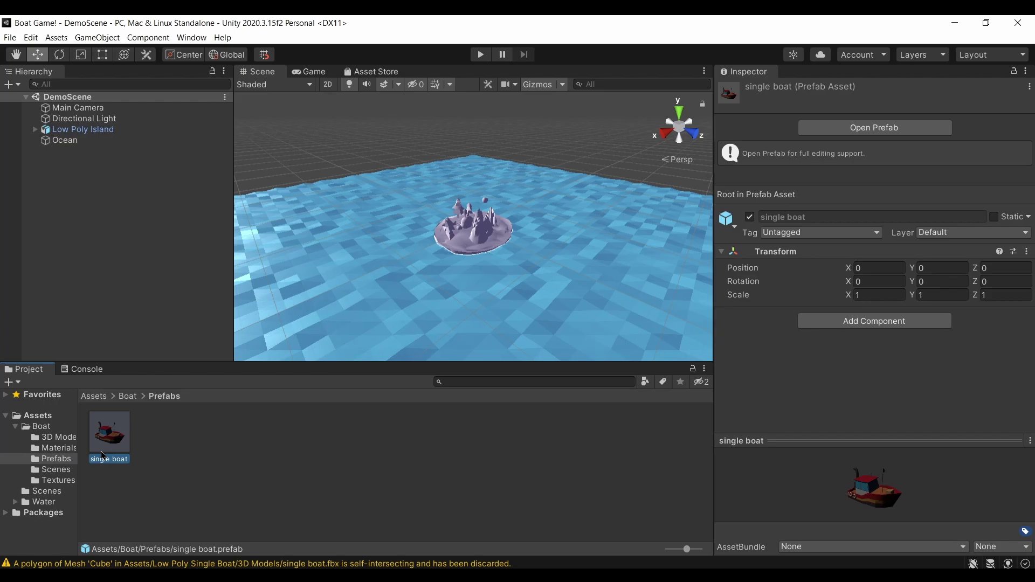
drag(836, 436, 862, 175)
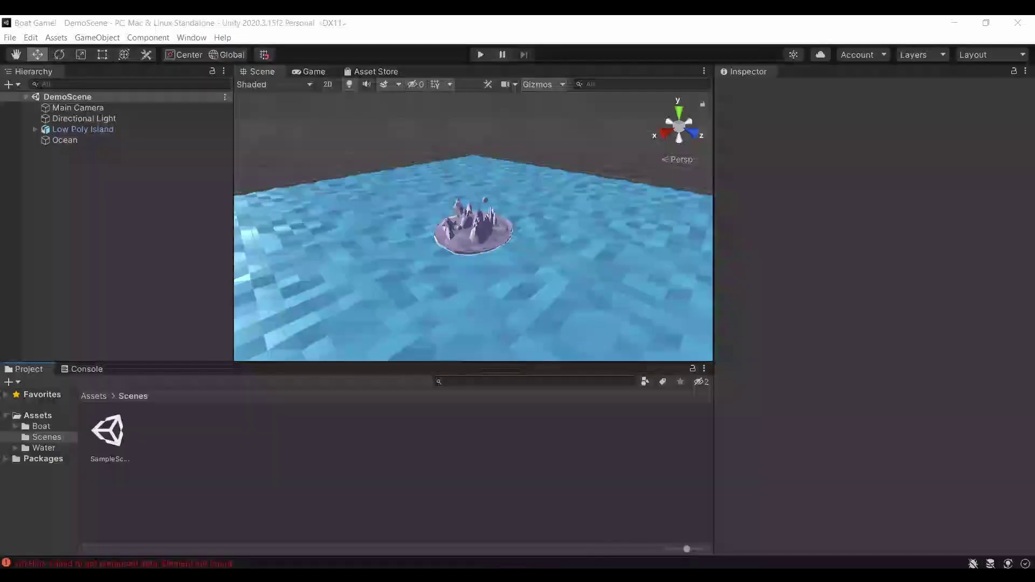
Step: Create a new scene named 'Game' in the Scenes folder
right_click(195, 434)
mouse_move(221, 131)
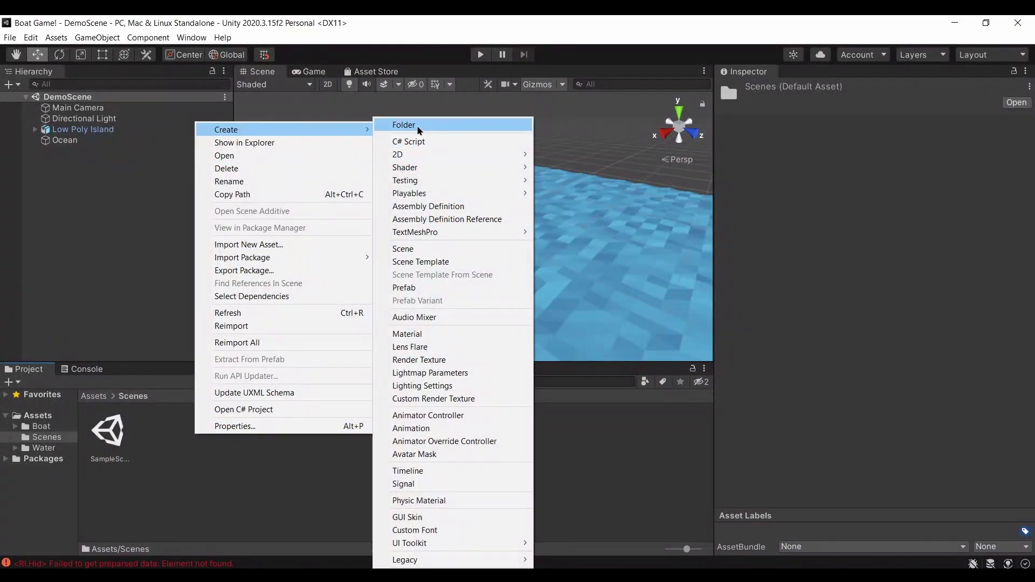
click(442, 249)
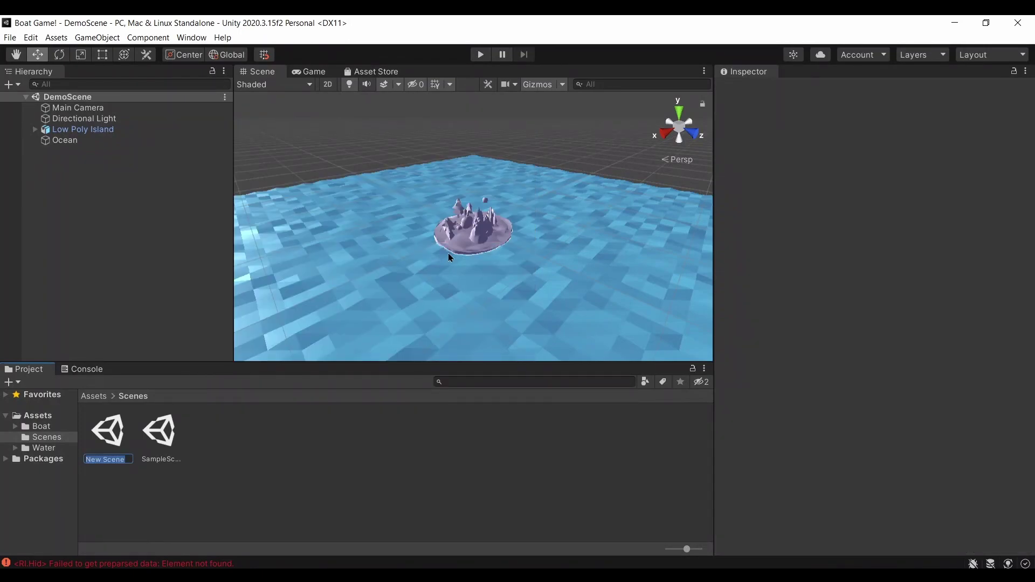
text(Game)
key(Return)
Step: Delete SampleScene, leaving Game as the only scene
right_click(169, 436)
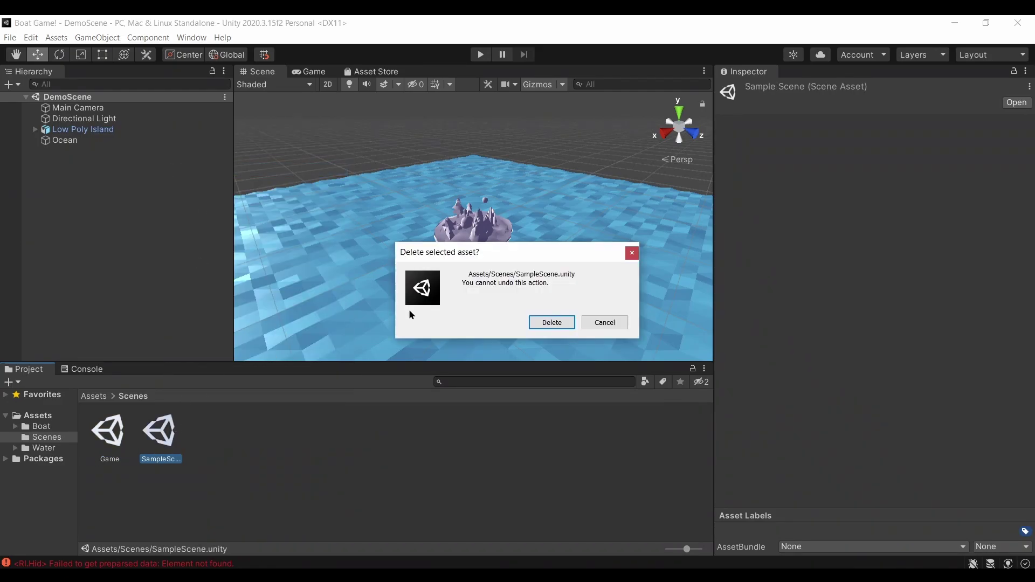
click(552, 322)
click(116, 437)
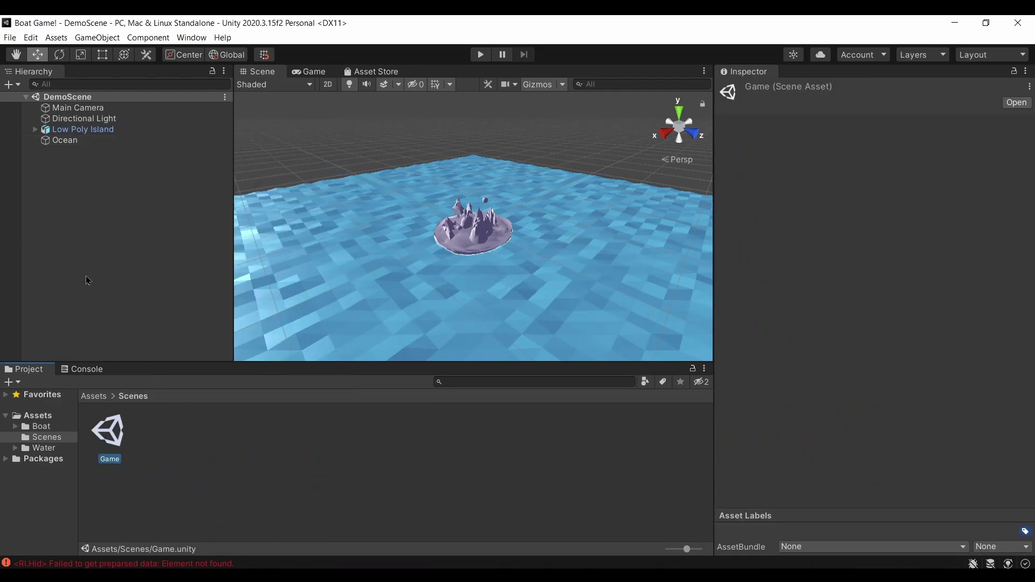
Step: Copy the Ocean object from the DemoScene Hierarchy
click(82, 129)
right_click(64, 141)
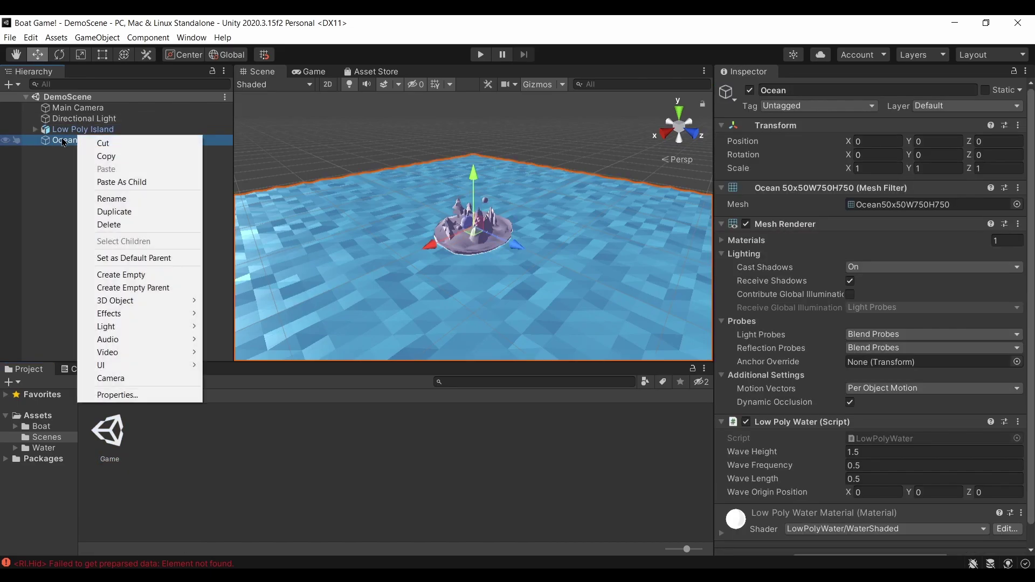
click(63, 143)
click(64, 131)
click(63, 140)
right_click(62, 139)
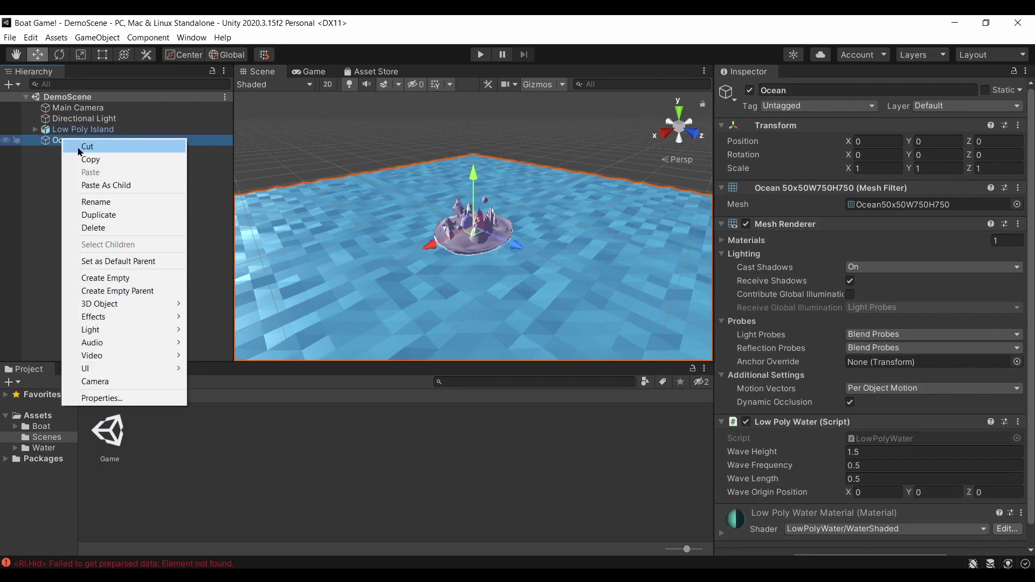
click(107, 160)
Step: Open the Game scene and paste the Ocean into its Hierarchy
click(113, 429)
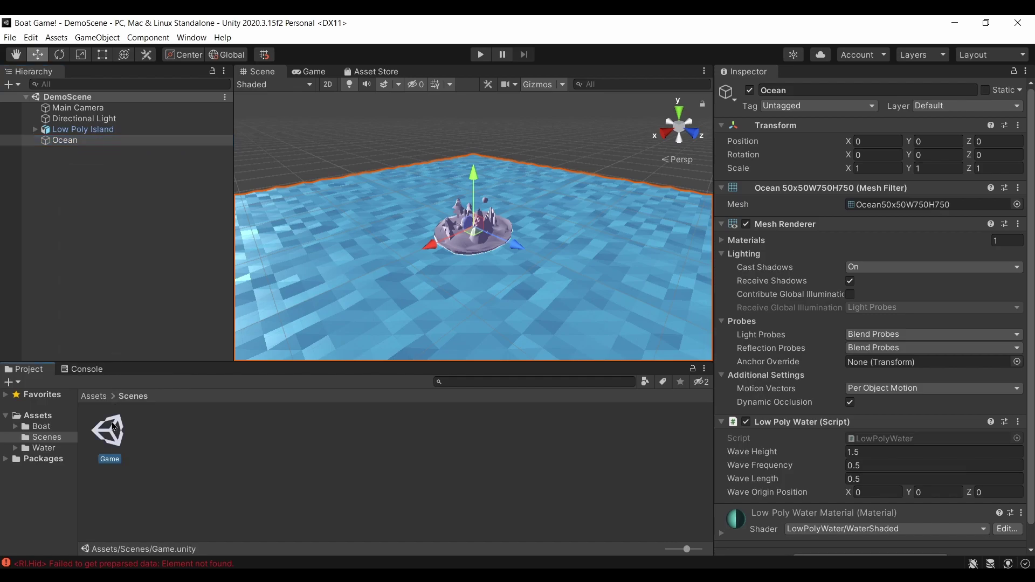
double_click(112, 430)
right_click(119, 201)
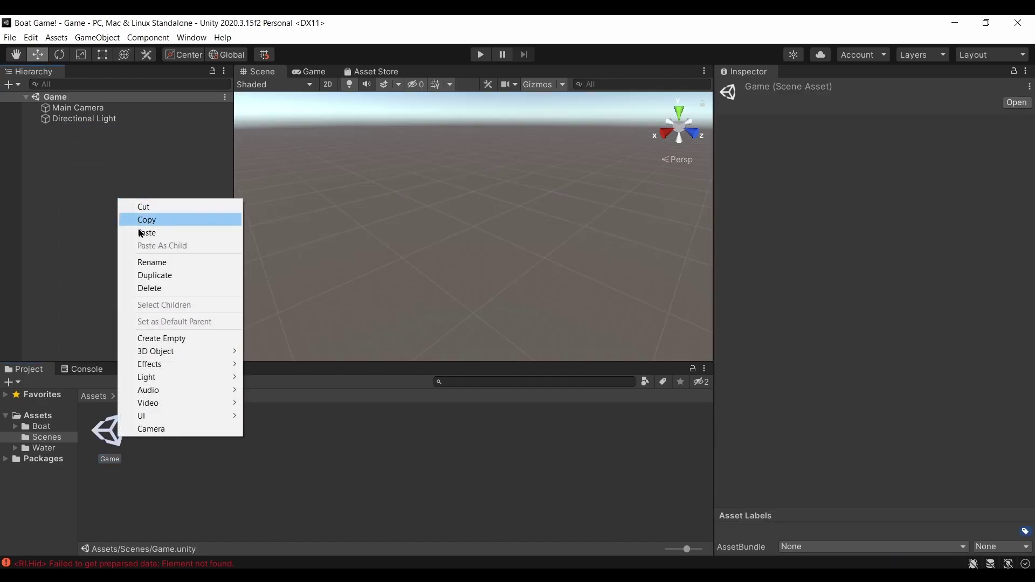
click(147, 231)
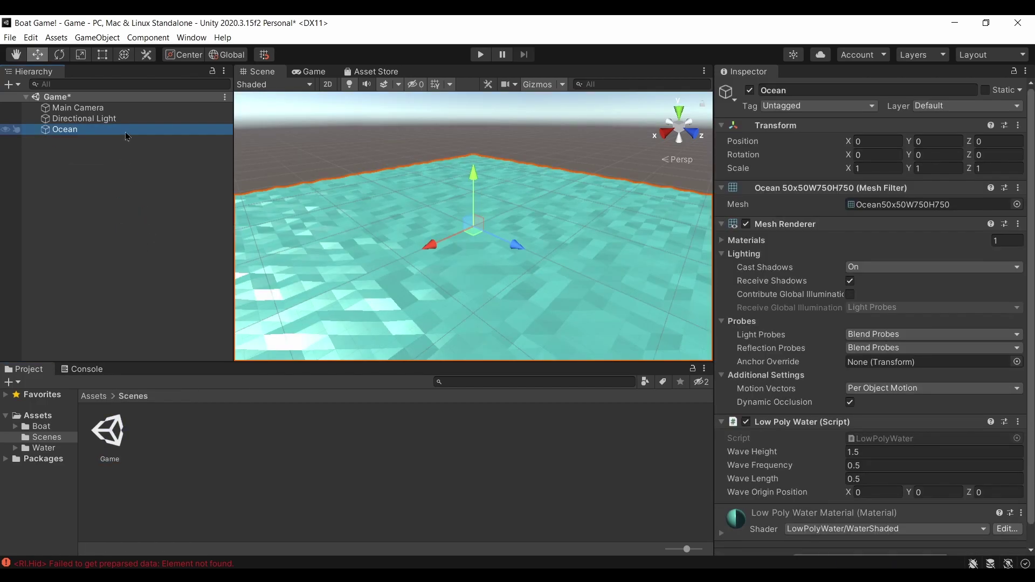
Step: Place the single boat prefab from Boat > Prefabs in the Game scene and raise it to Y 1.2
key(f)
click(41, 426)
click(14, 426)
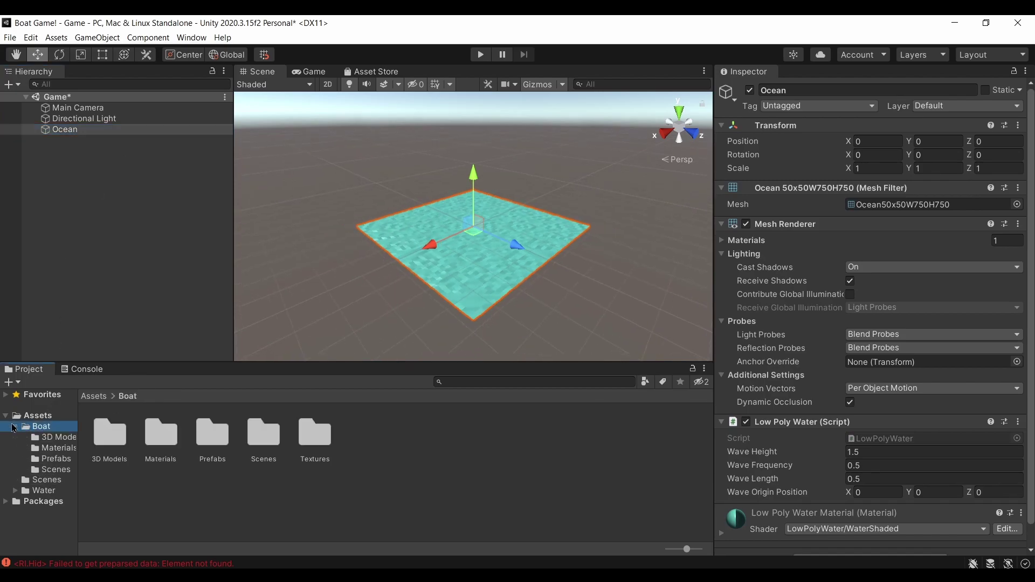
click(49, 459)
drag(119, 444, 175, 294)
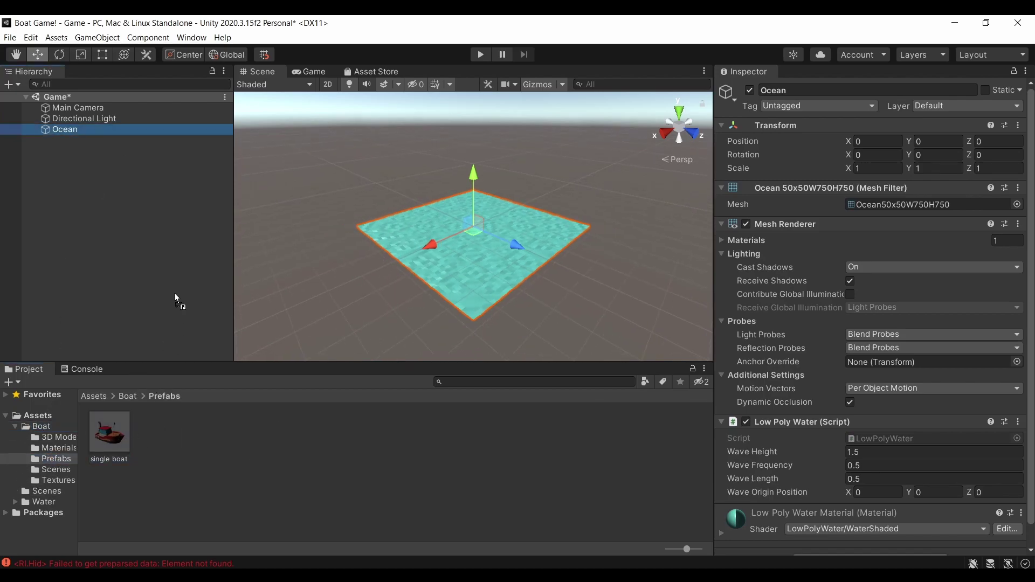
drag(111, 155, 111, 156)
double_click(114, 141)
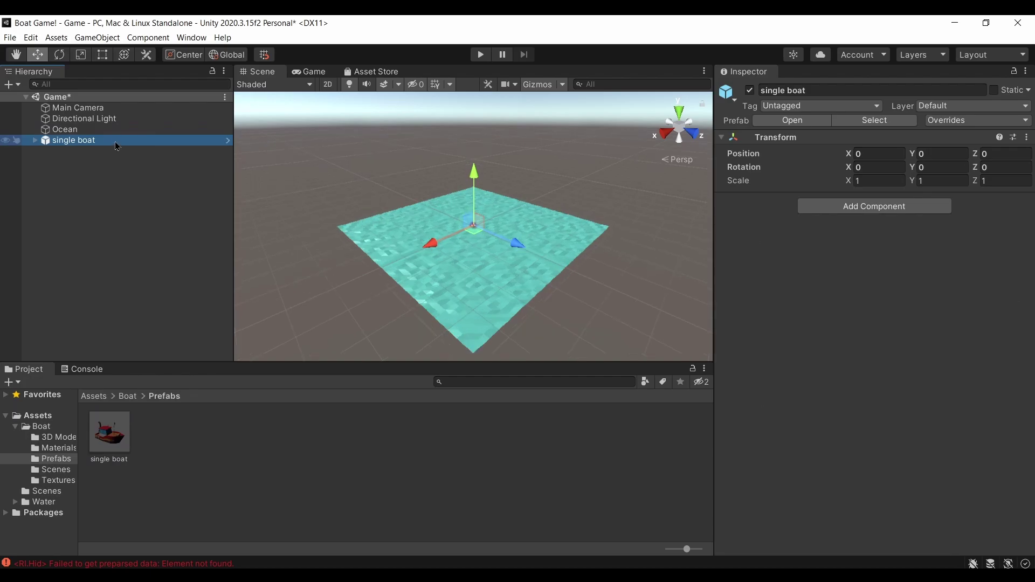
mouse_move(474, 174)
mouse_down()
mouse_move(474, 146)
mouse_move(474, 164)
mouse_up()
Step: Test-run the game, then return to Scene view and select the Ocean to show its wave settings
click(481, 54)
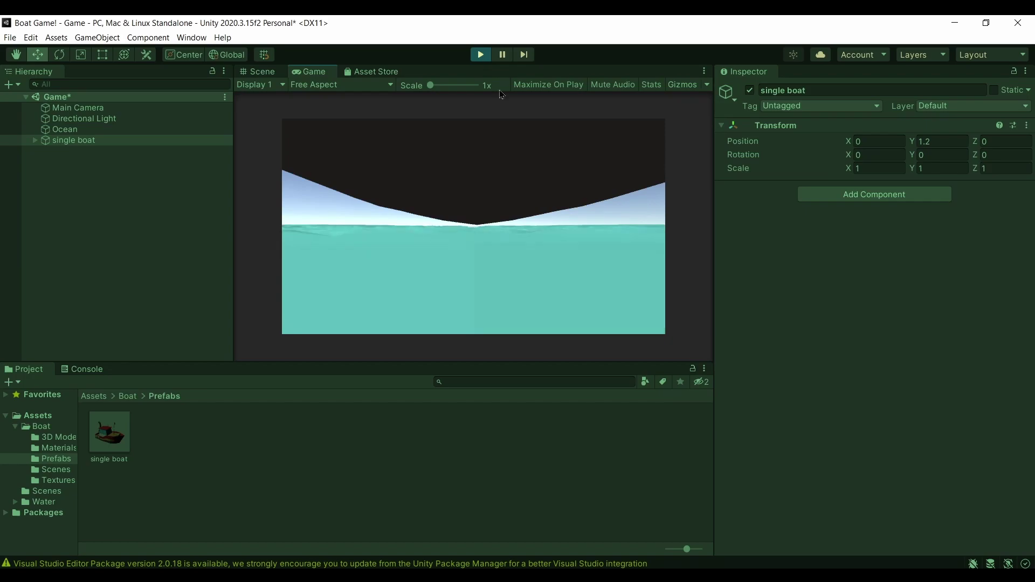
click(260, 71)
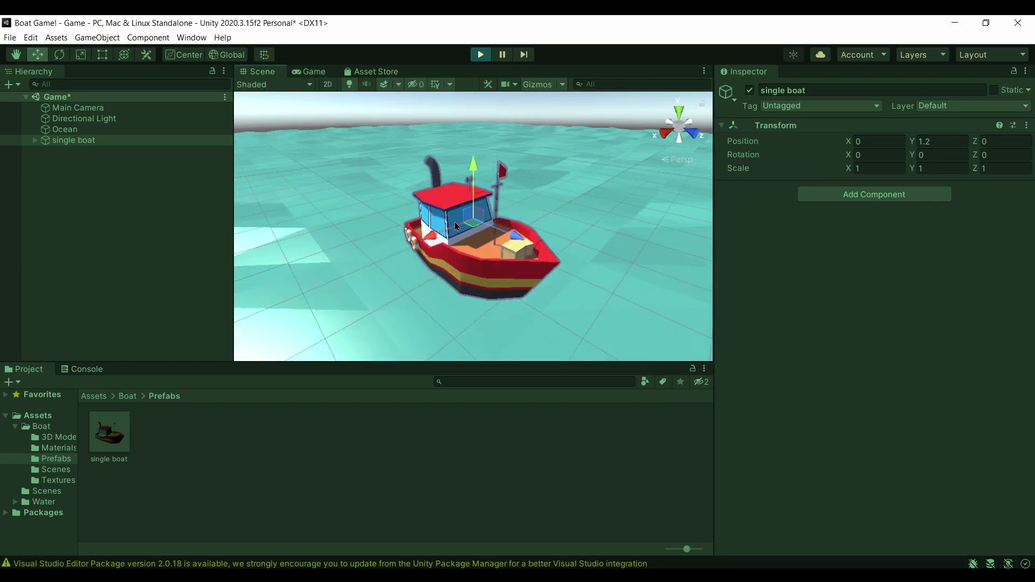
scroll(456, 227, down, 10)
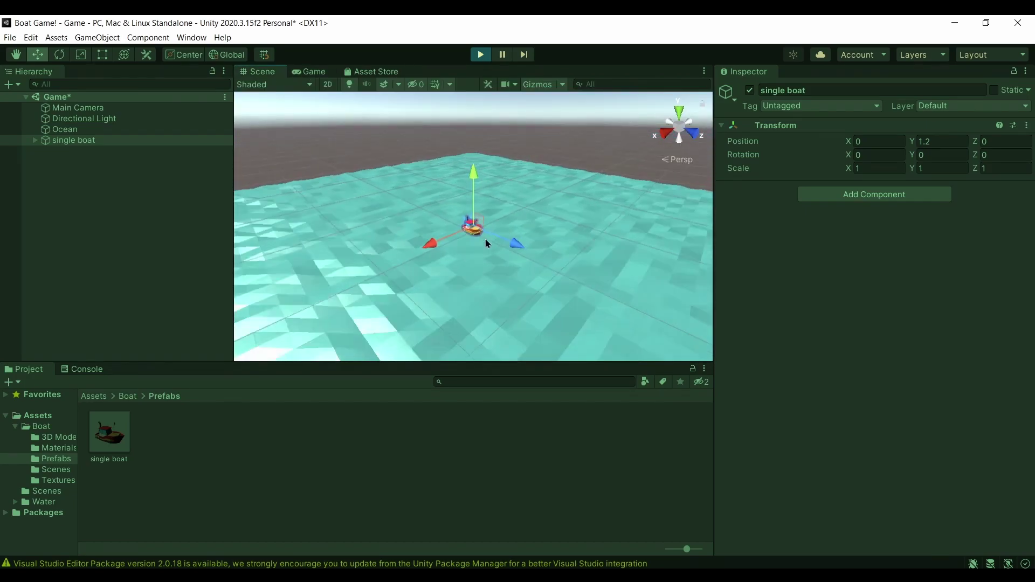
click(575, 241)
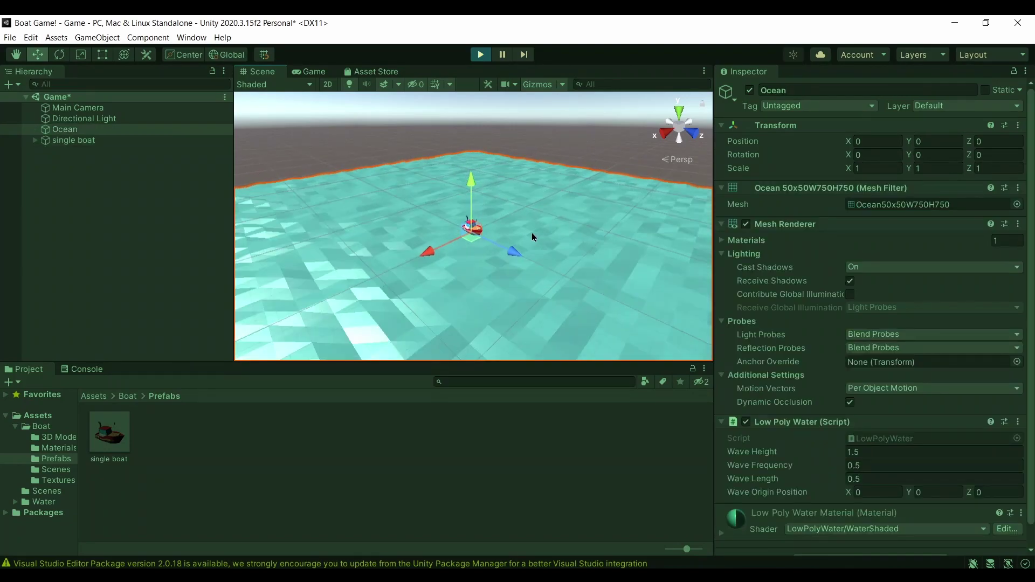
scroll(526, 242, up, 3)
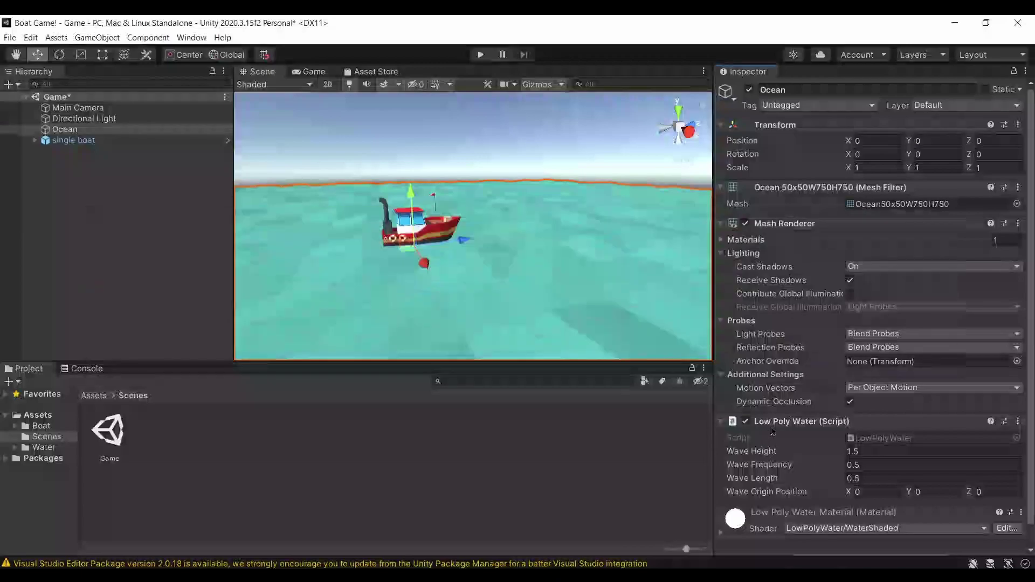
Step: Create a new FollowPlayer script on Main Camera and locate the script file in Assets
scroll(816, 498, down, 1)
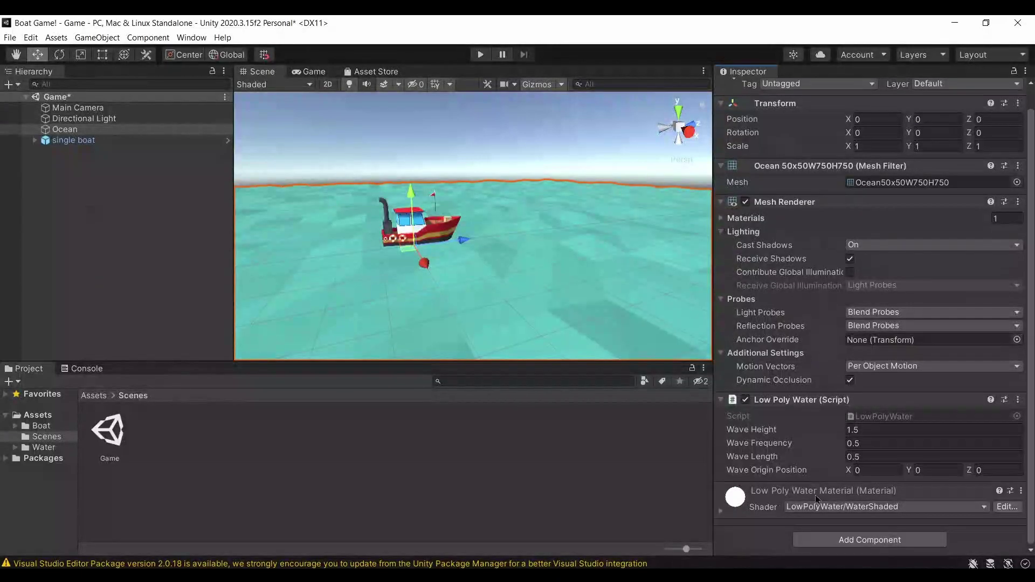
click(75, 140)
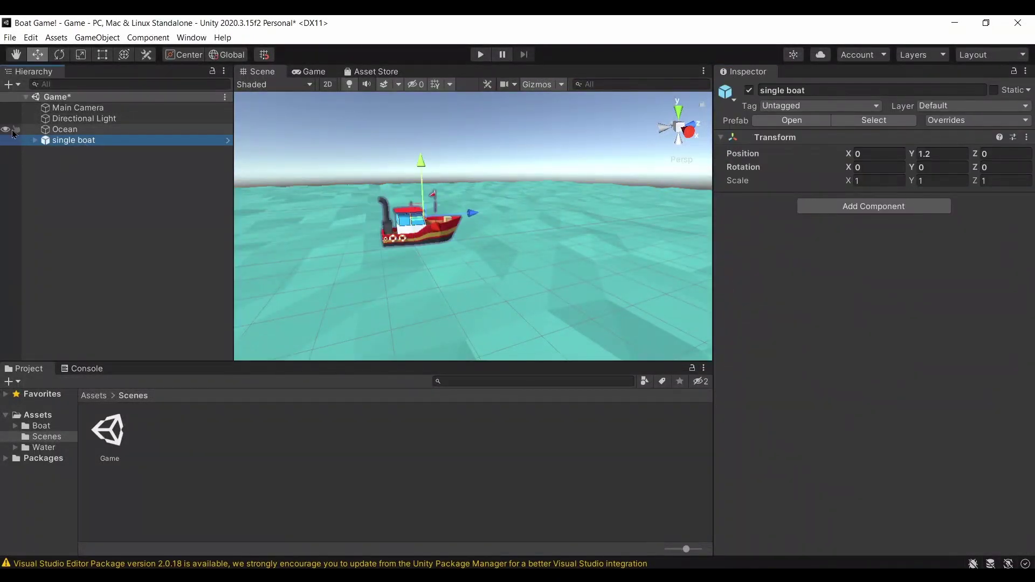
click(78, 108)
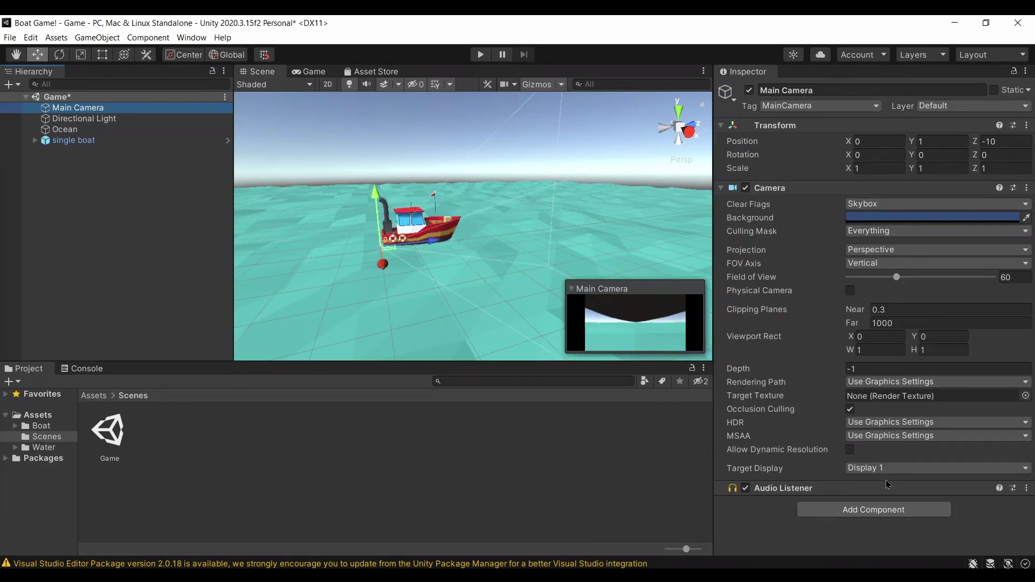
click(874, 509)
text(F)
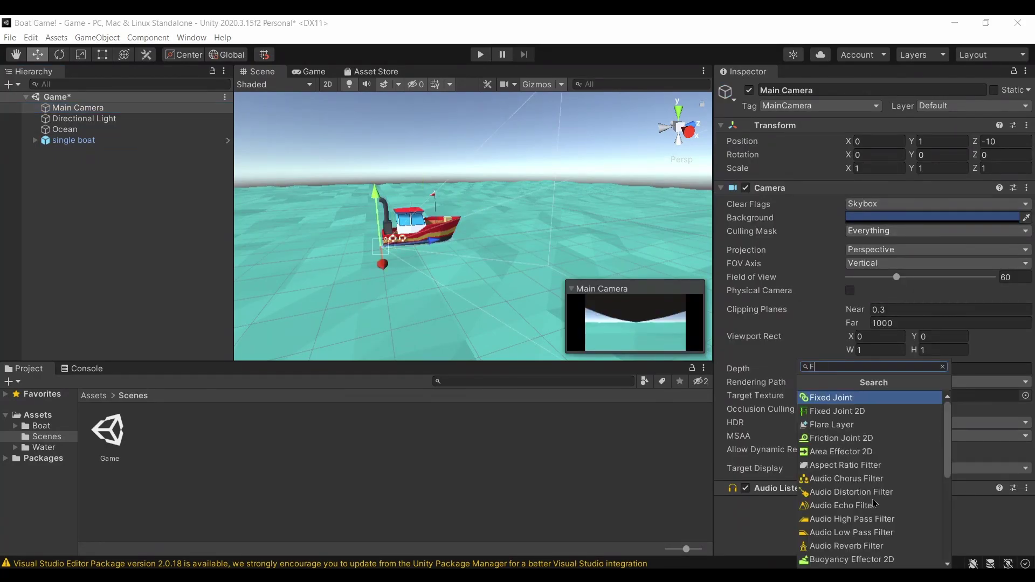
text(ollowPlayer)
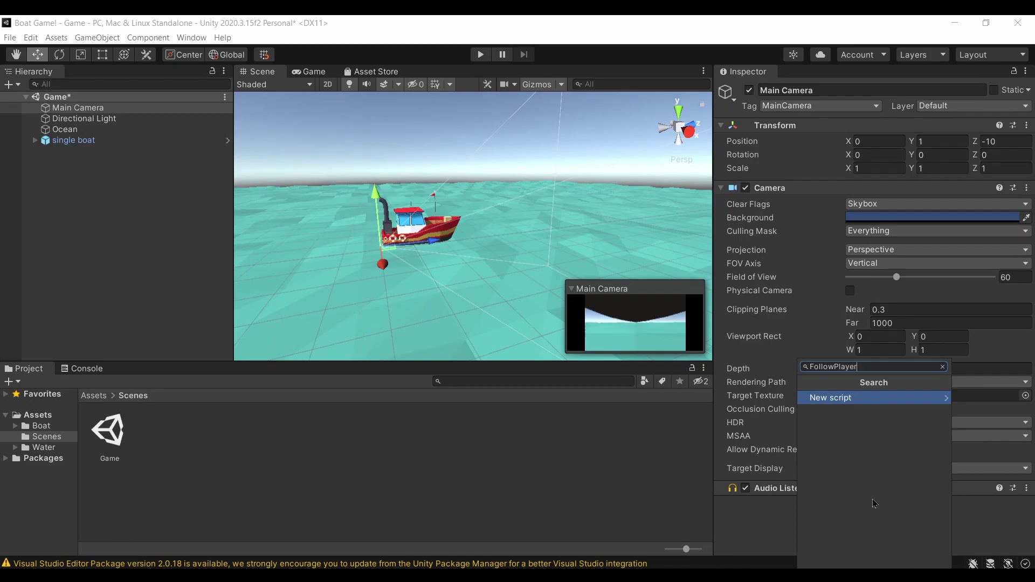
key(Return)
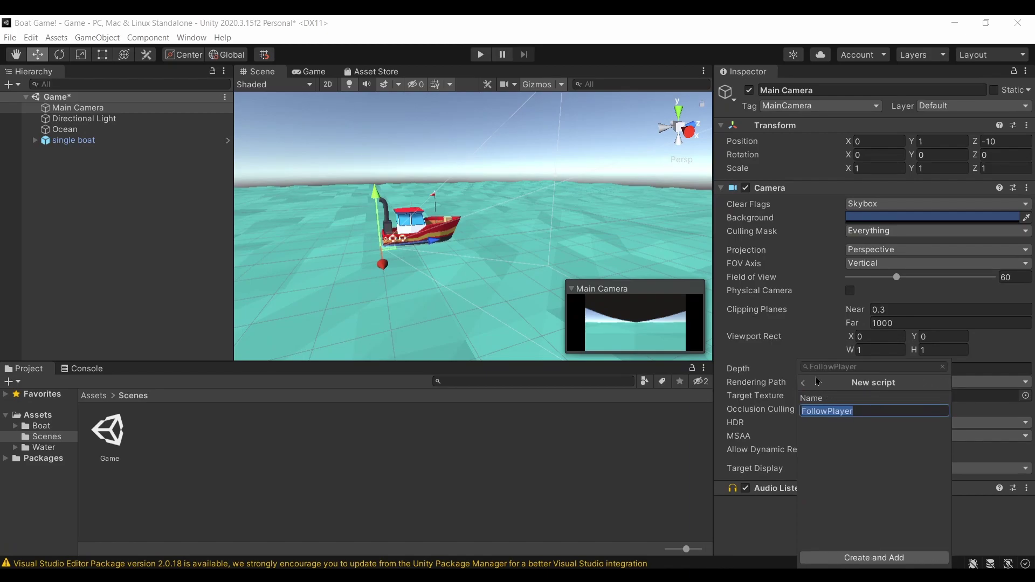
click(813, 561)
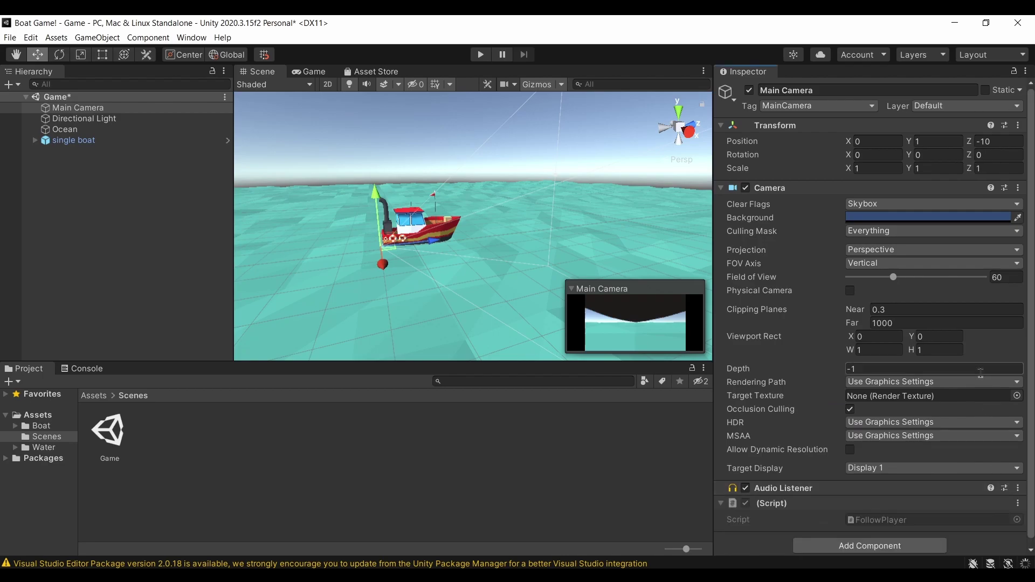
scroll(920, 487, down, 1)
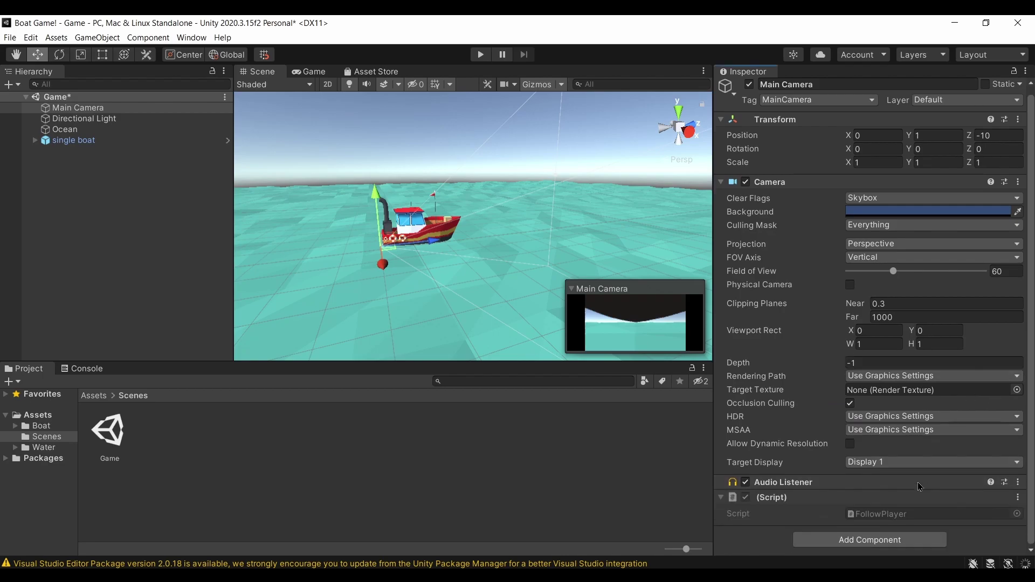
click(907, 517)
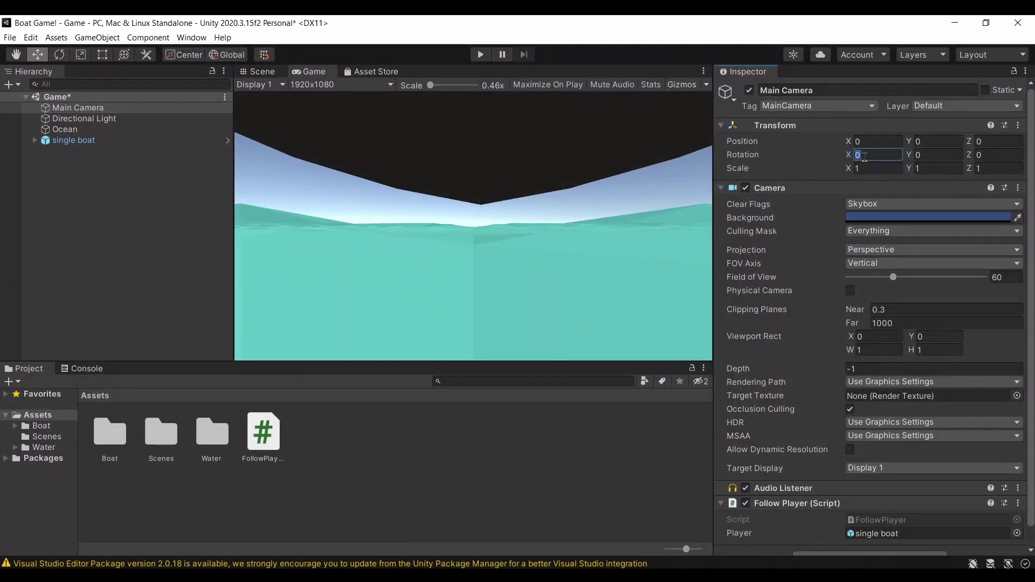
Step: Set Main Camera Rotation X to 18 and assign the single boat as Follow Player's Player
text(18)
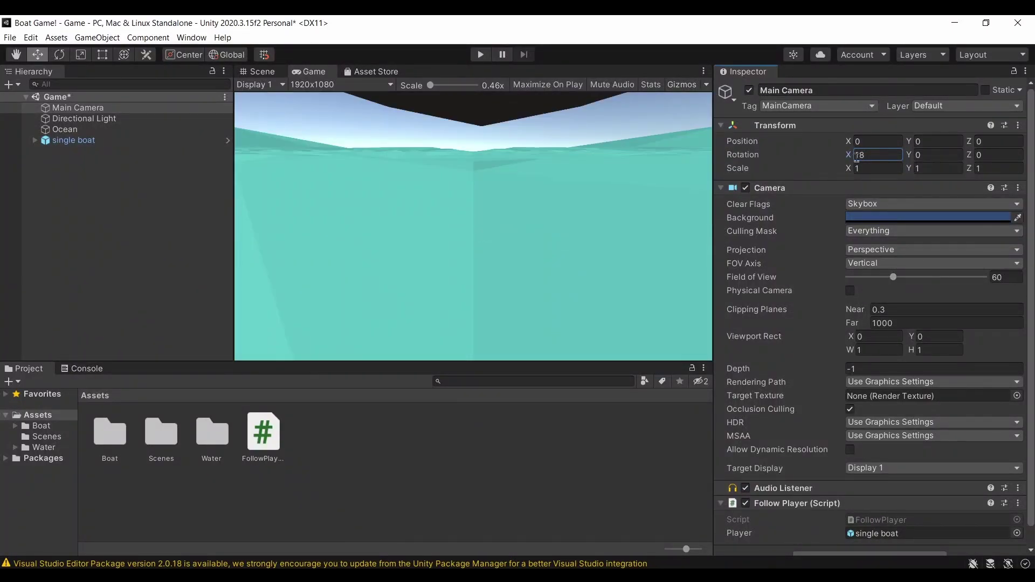
click(89, 142)
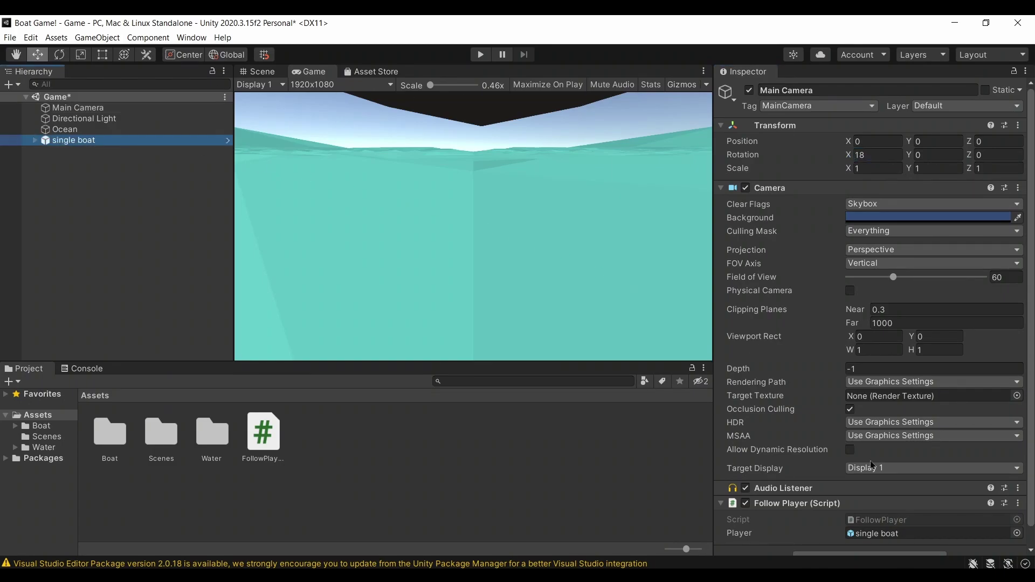
drag(871, 465, 896, 534)
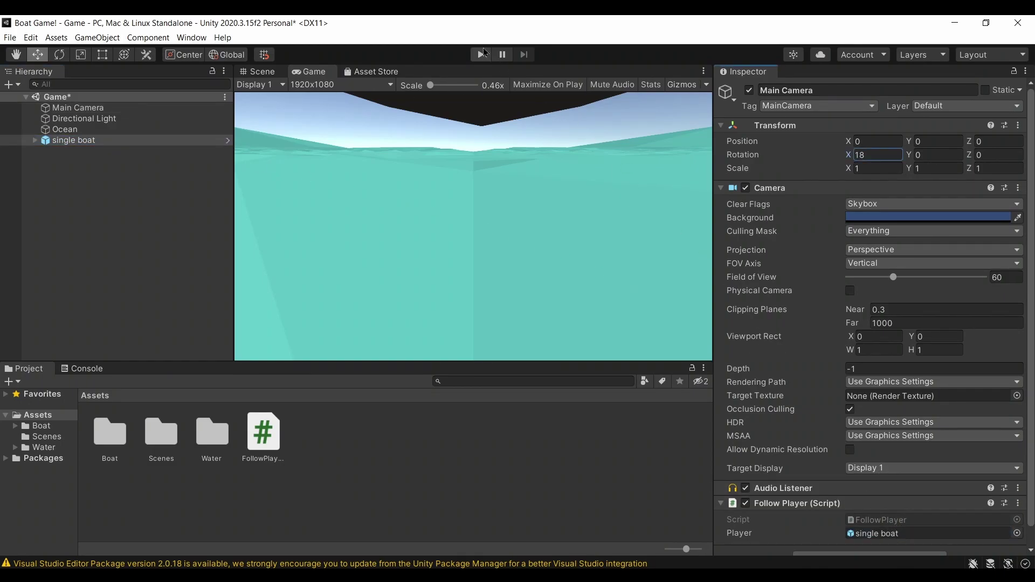
Step: Play-test the chase camera, inspecting the boat in Scene view, then stop the game
click(481, 54)
mouse_move(543, 519)
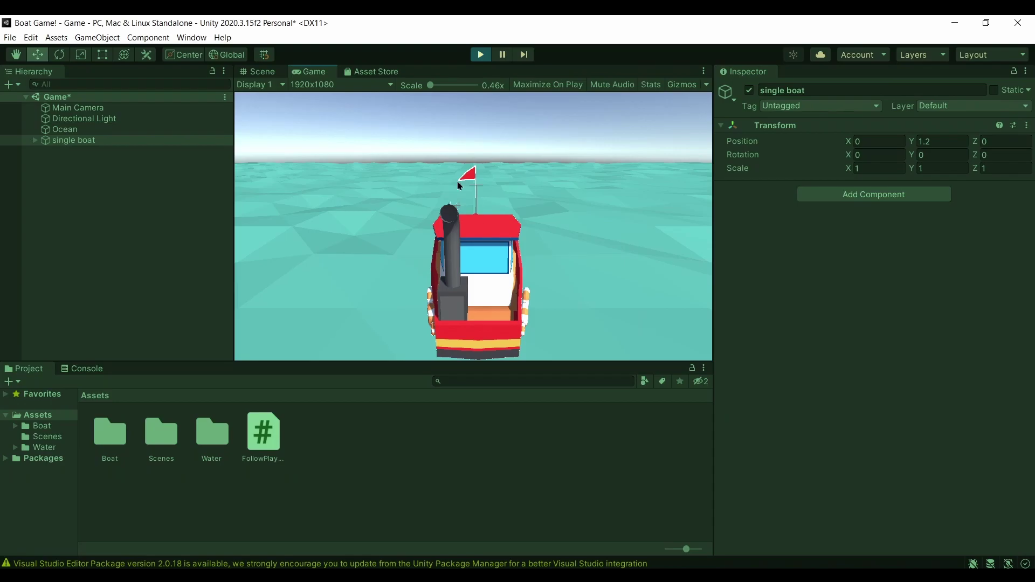
click(259, 74)
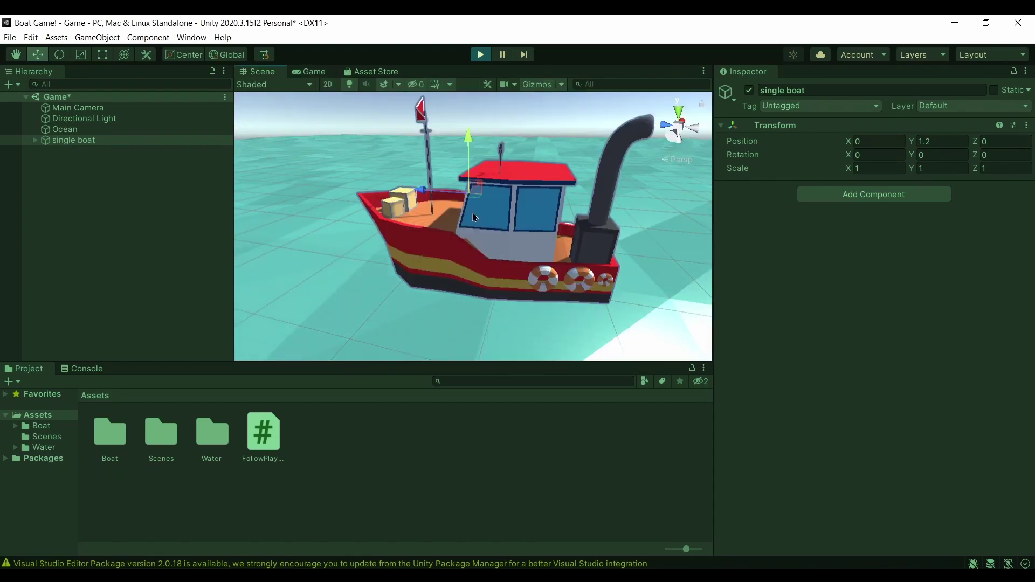
right_drag(473, 213, 431, 125)
drag(432, 120, 433, 71)
right_drag(435, 156, 436, 69)
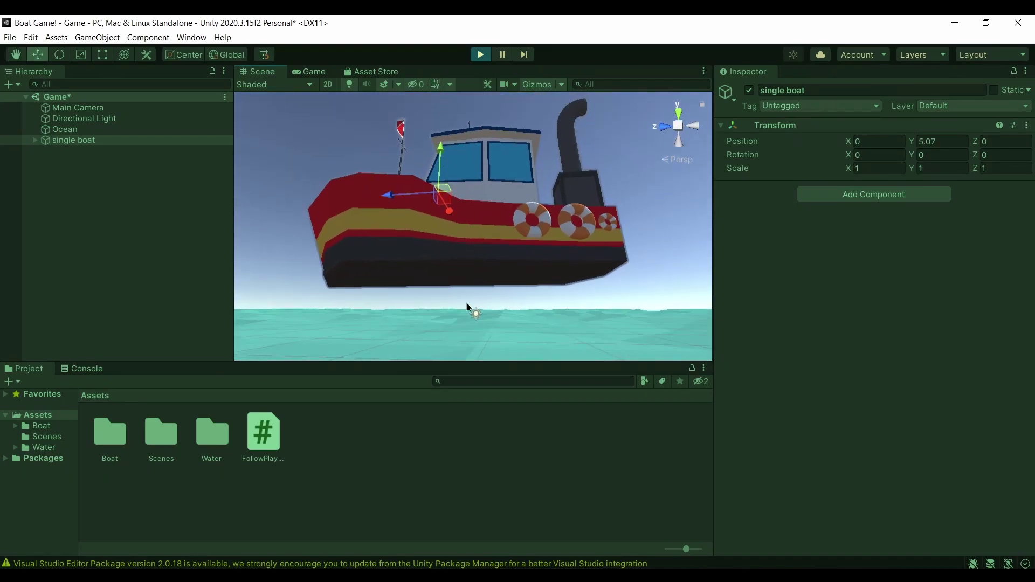
click(480, 55)
right_drag(431, 262, 452, 379)
key(w)
key(s)
Step: Add a Rigidbody component to the single boat
click(872, 206)
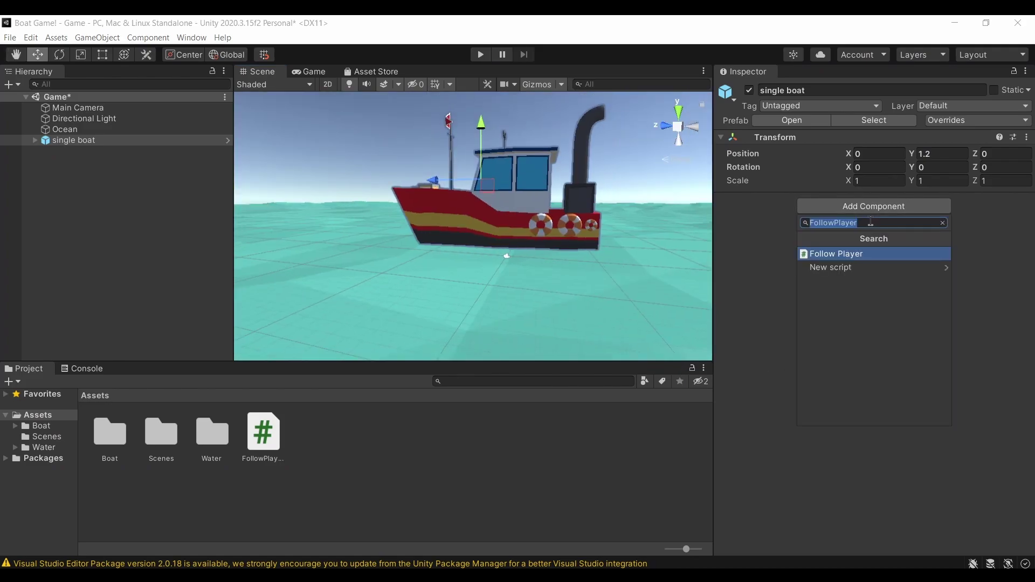
text(rigidbody)
key(Return)
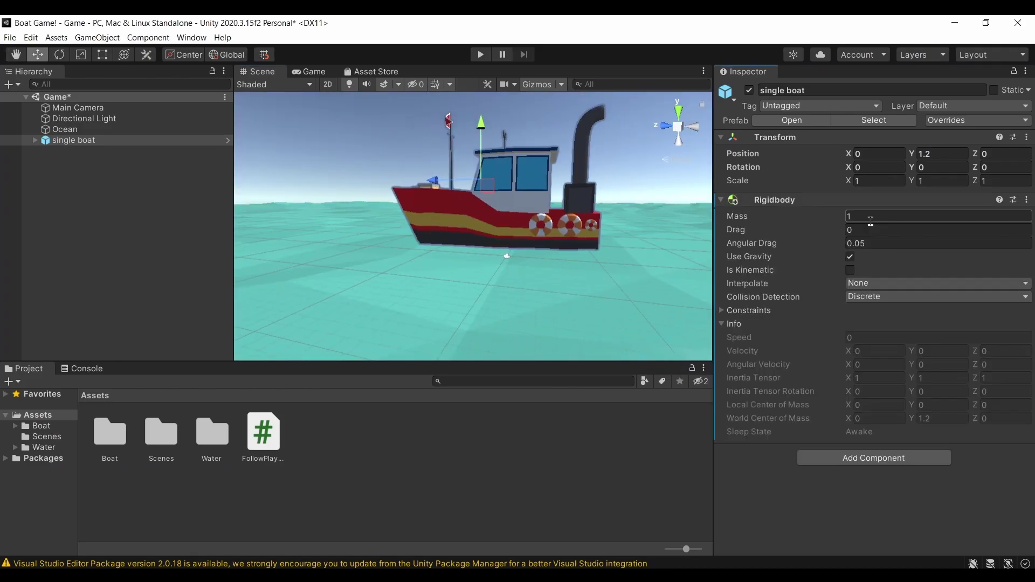
Step: Play-test and watch the boat fall through the ocean in Scene and Game views, then stop
click(480, 55)
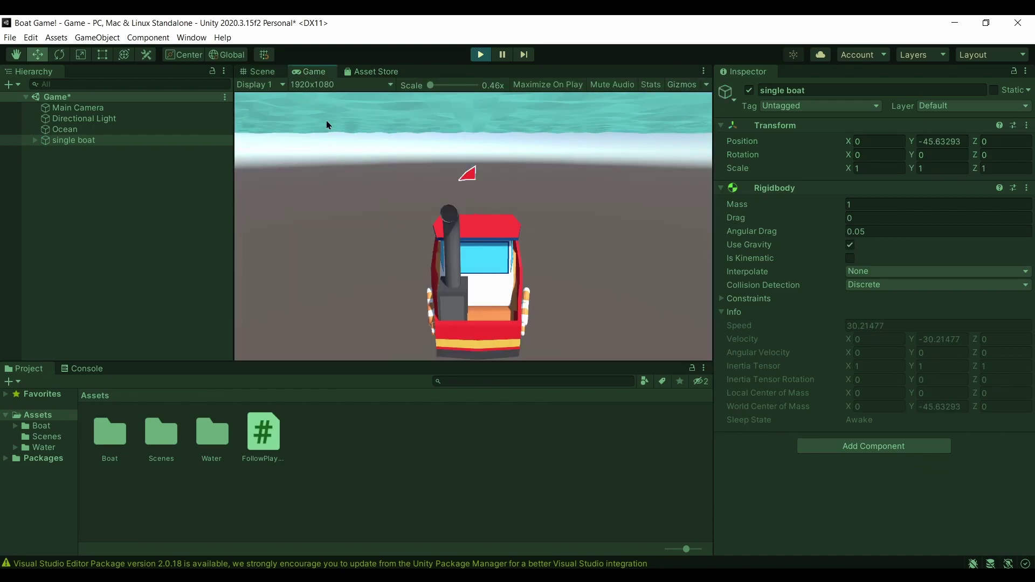
click(258, 71)
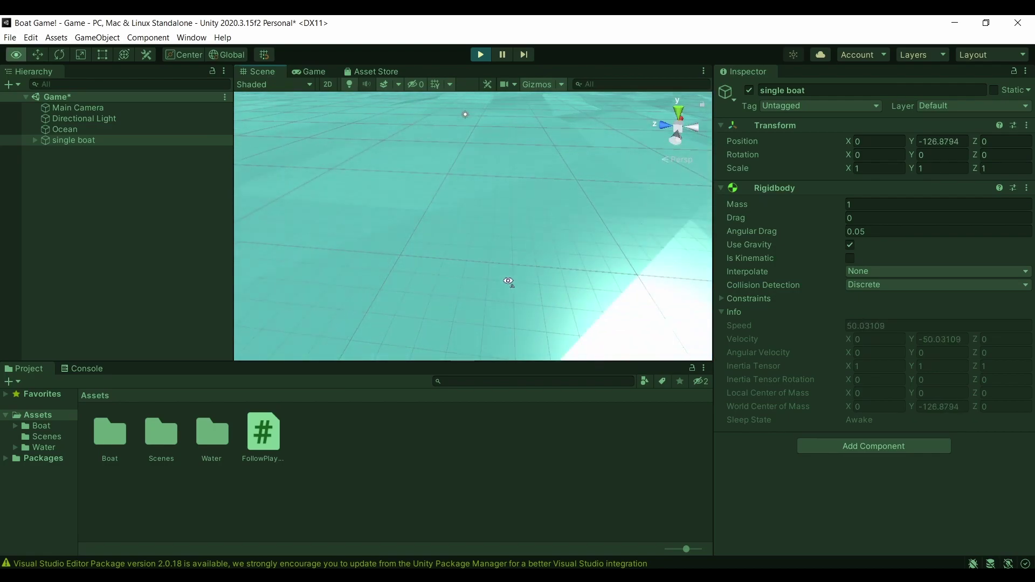
click(311, 72)
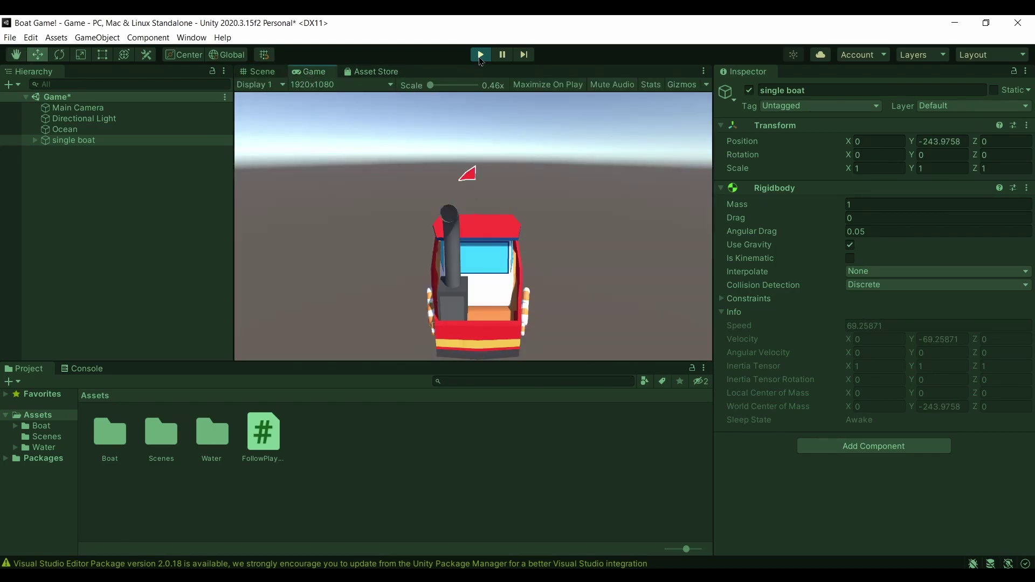
click(480, 54)
scroll(619, 225, down, 6)
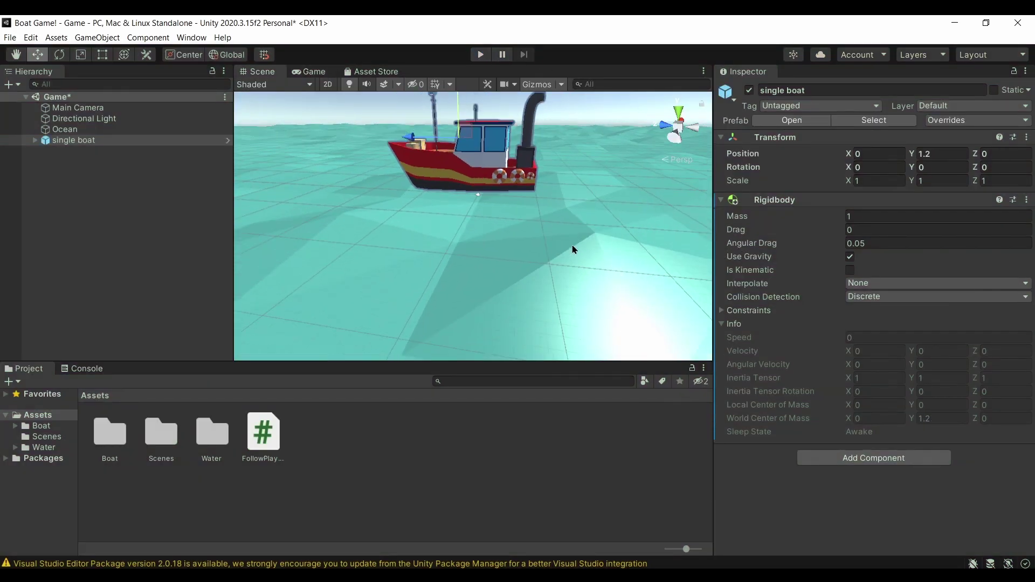
Step: Add a Mesh Collider to the Ocean object
click(128, 130)
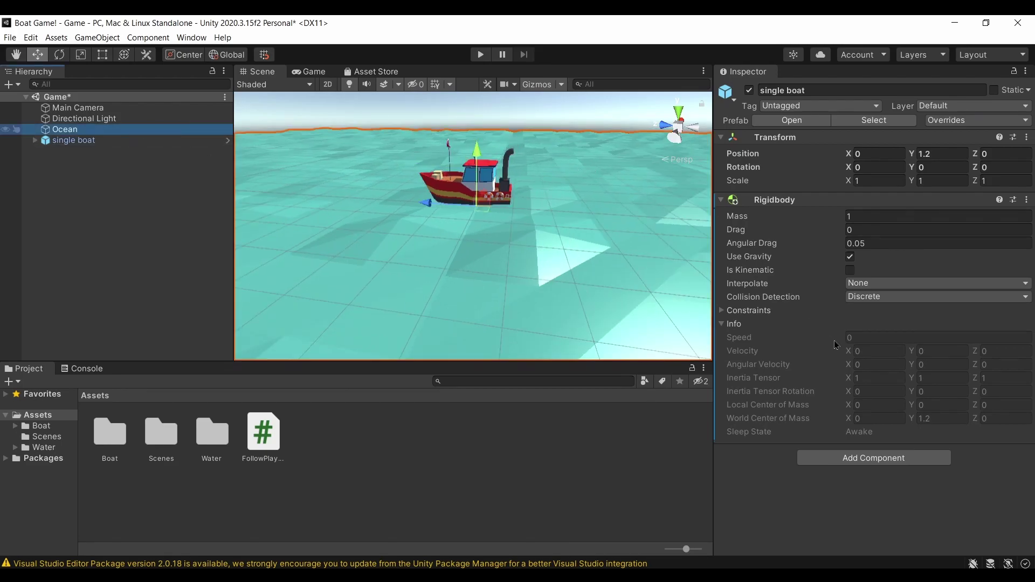
scroll(901, 479, down, 1)
click(883, 541)
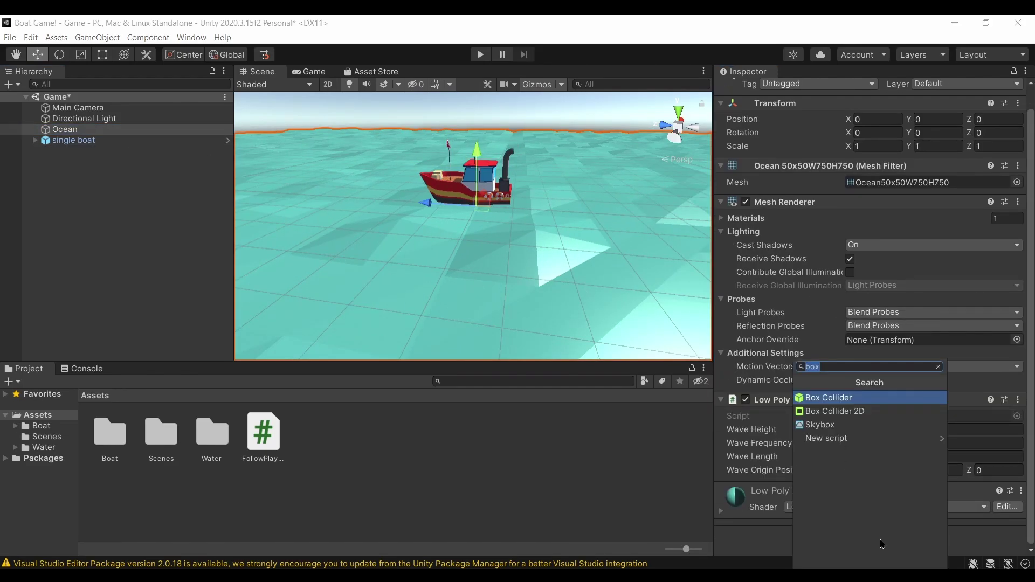
text(mesh collider)
key(Return)
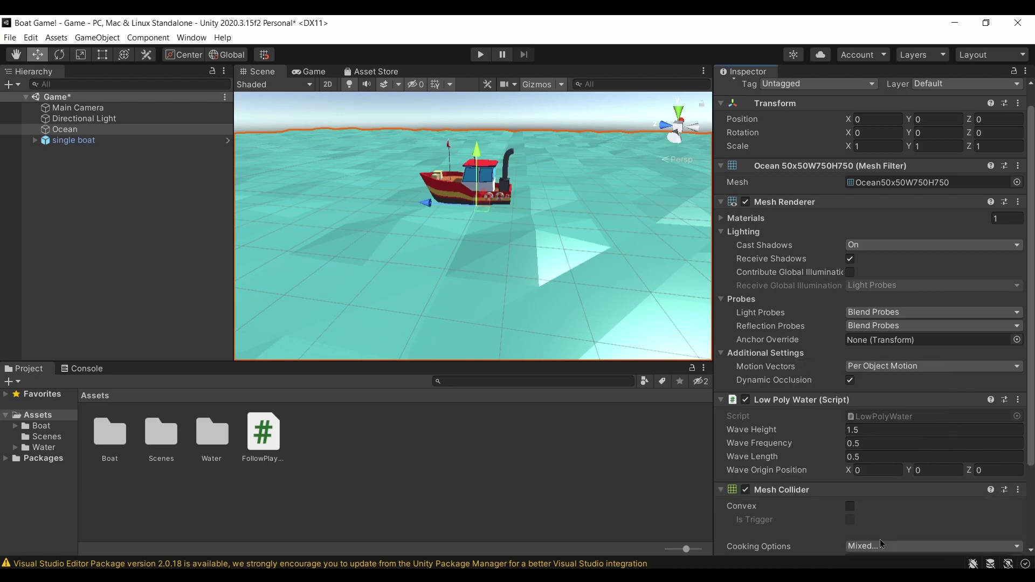
Step: Add a Box Collider to the single boat
scroll(887, 532, down, 2)
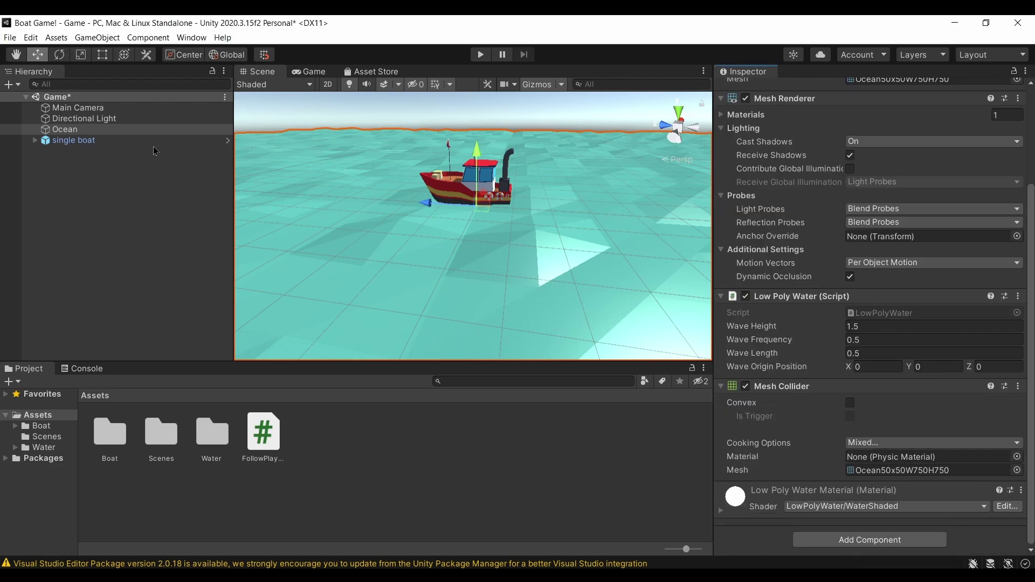
click(139, 142)
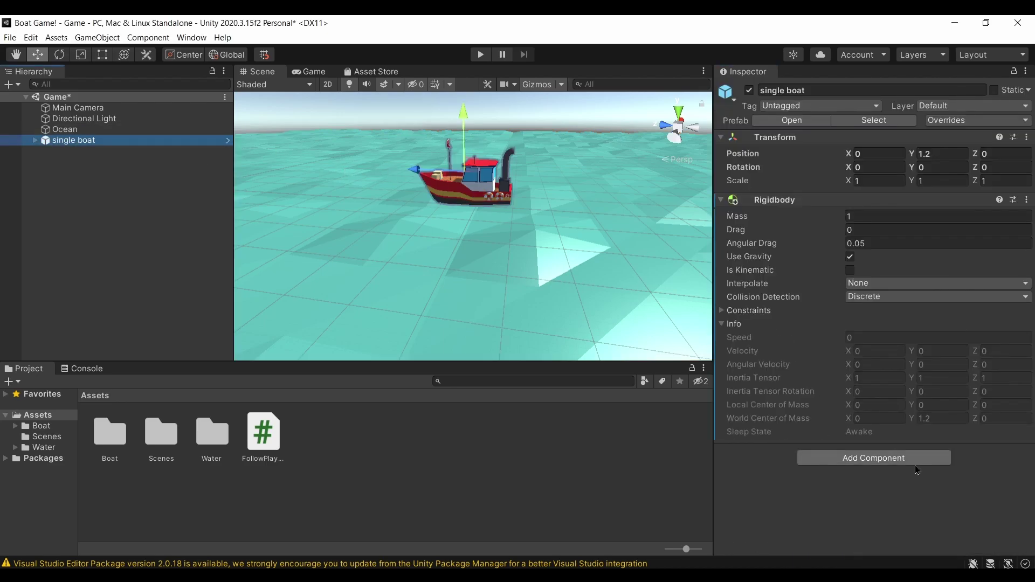
click(917, 463)
text(bix)
key(BackSpace)
key(BackSpace)
text(ox)
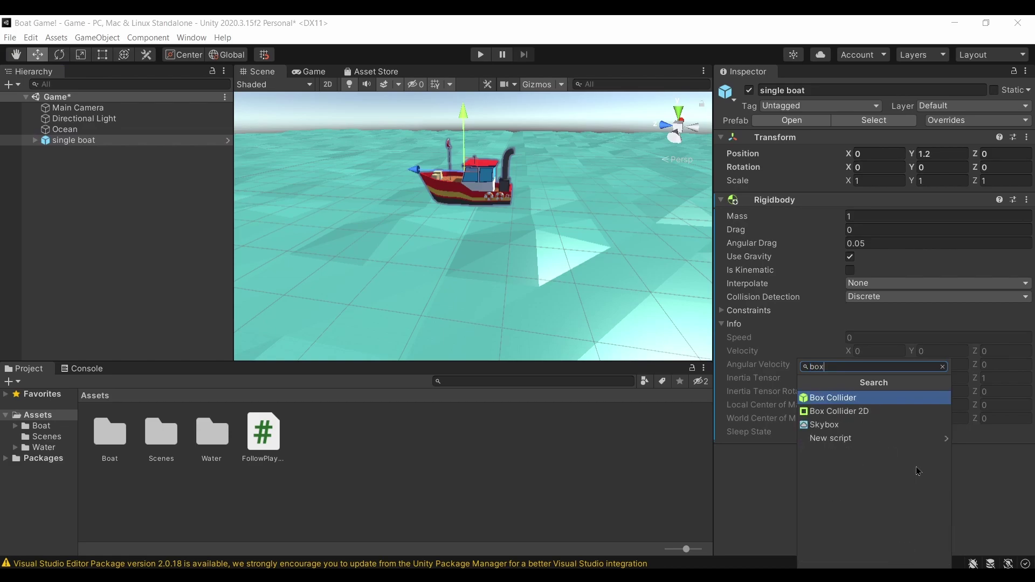
key(Return)
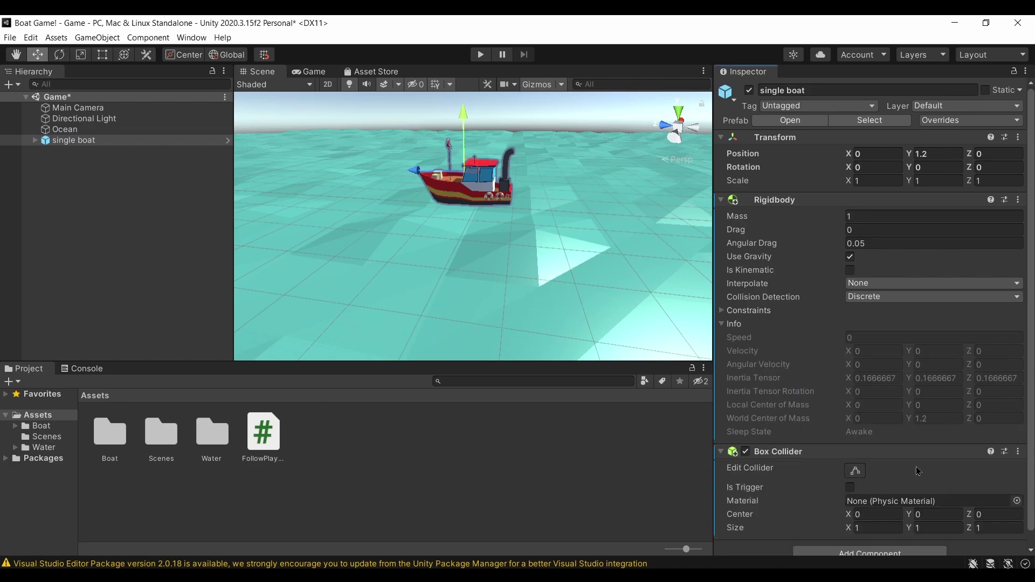
Step: Stretch the boat's Box Collider upward to enclose the hull and cabin
click(854, 476)
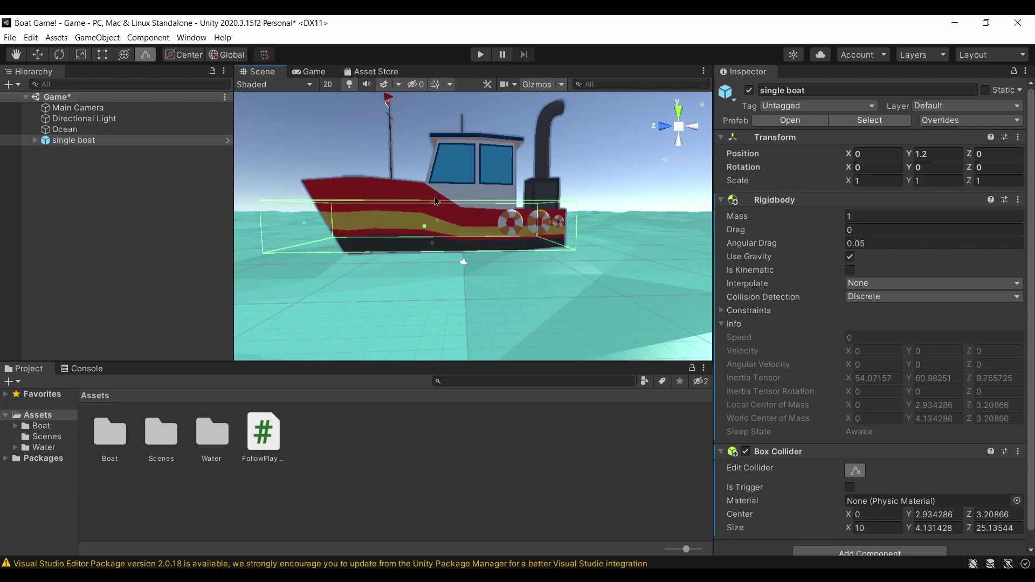
drag(433, 208, 435, 143)
right_drag(436, 143, 436, 143)
key(w)
scroll(452, 142, down, 10)
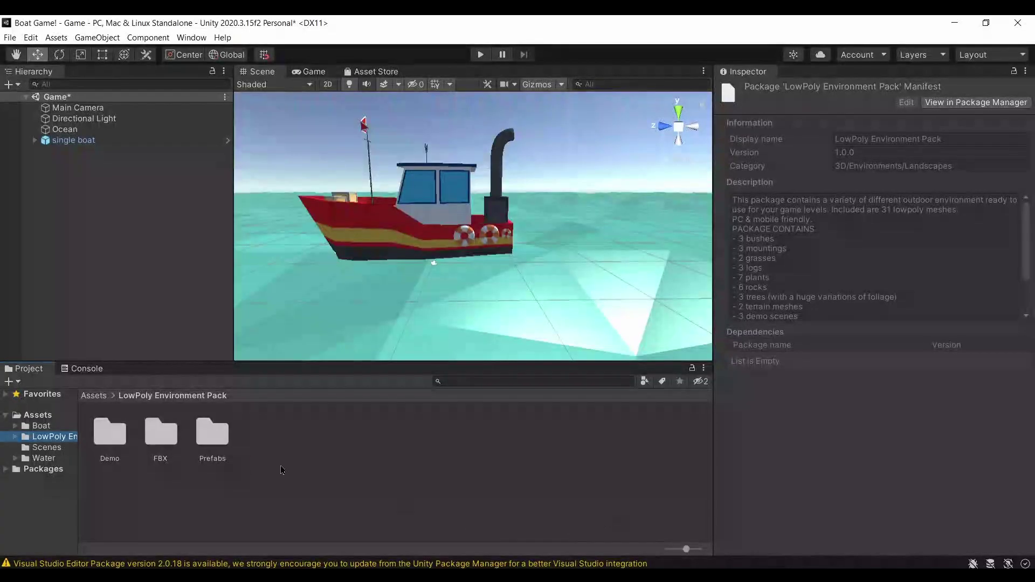
Step: Open the LowPoly Environment Pack's Demo folder in the Project window
double_click(115, 443)
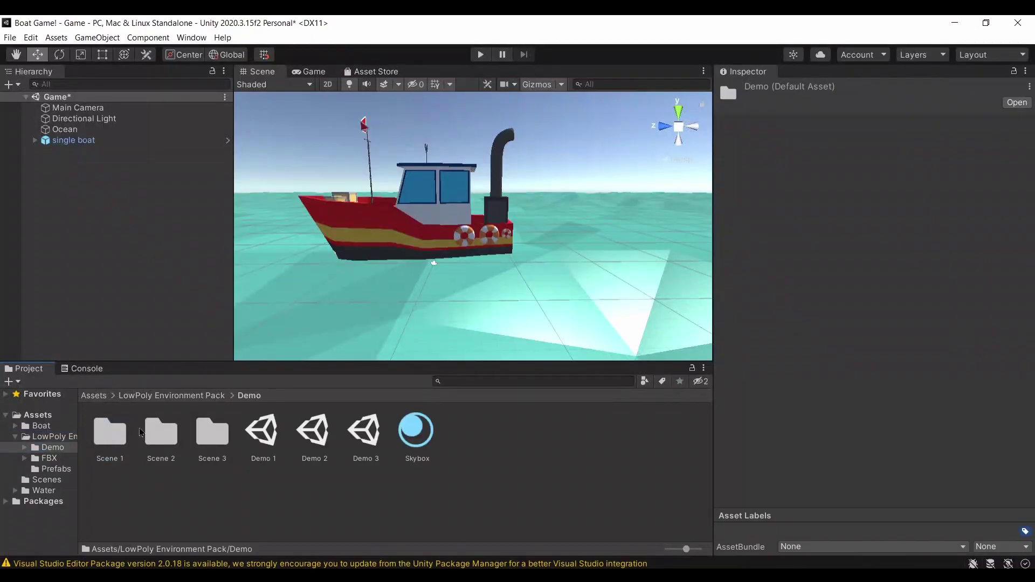
Step: Save the Game scene and preview the Demo 1, 2 and 3 sample scenes, ending on Demo 2
double_click(380, 445)
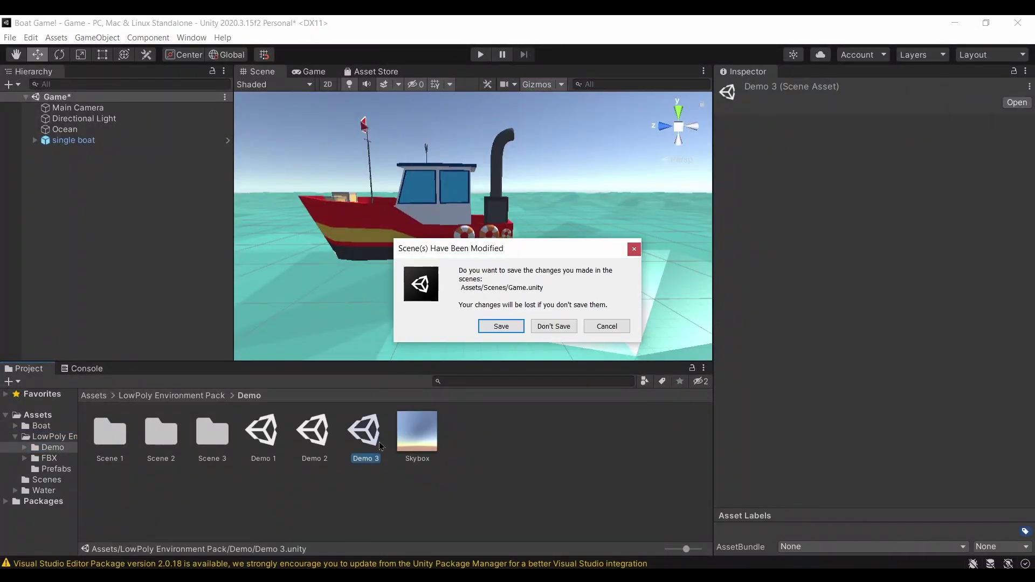
click(501, 327)
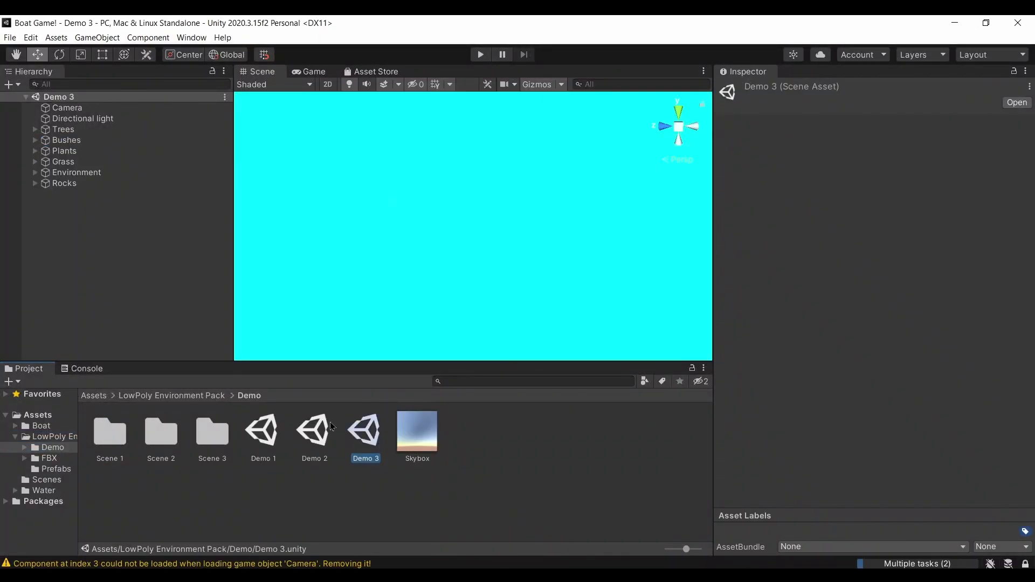
double_click(326, 426)
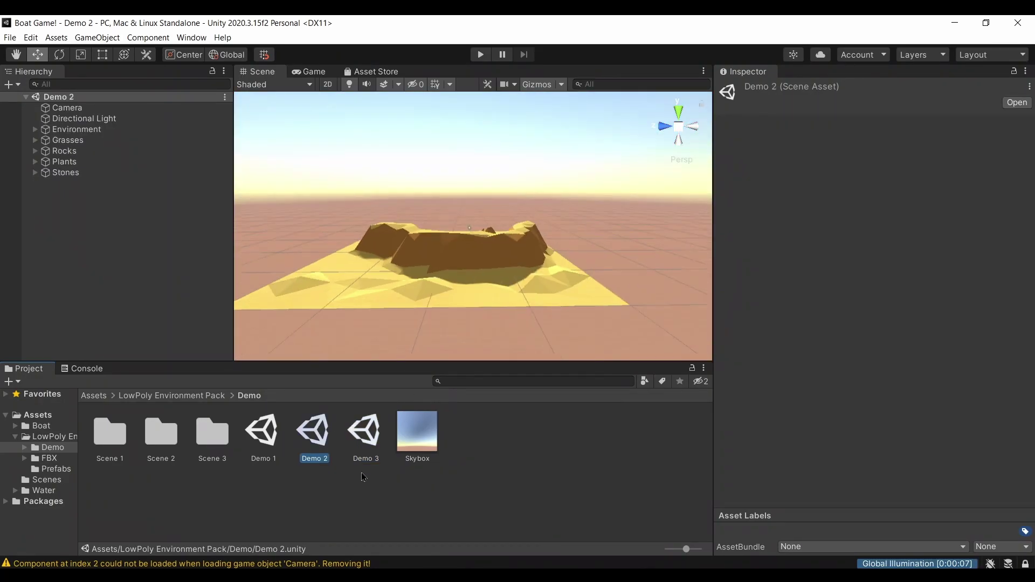
double_click(366, 426)
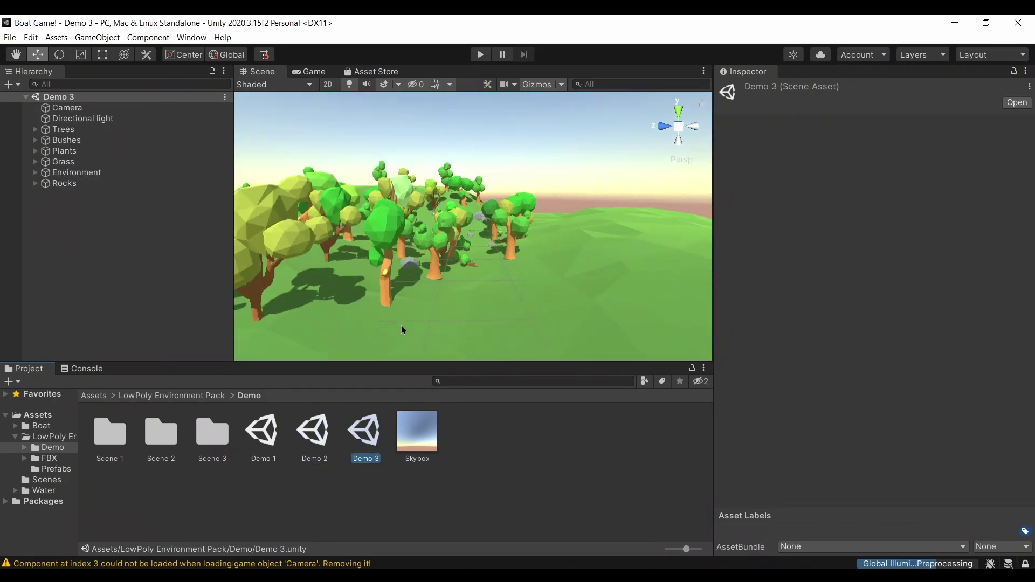
click(298, 434)
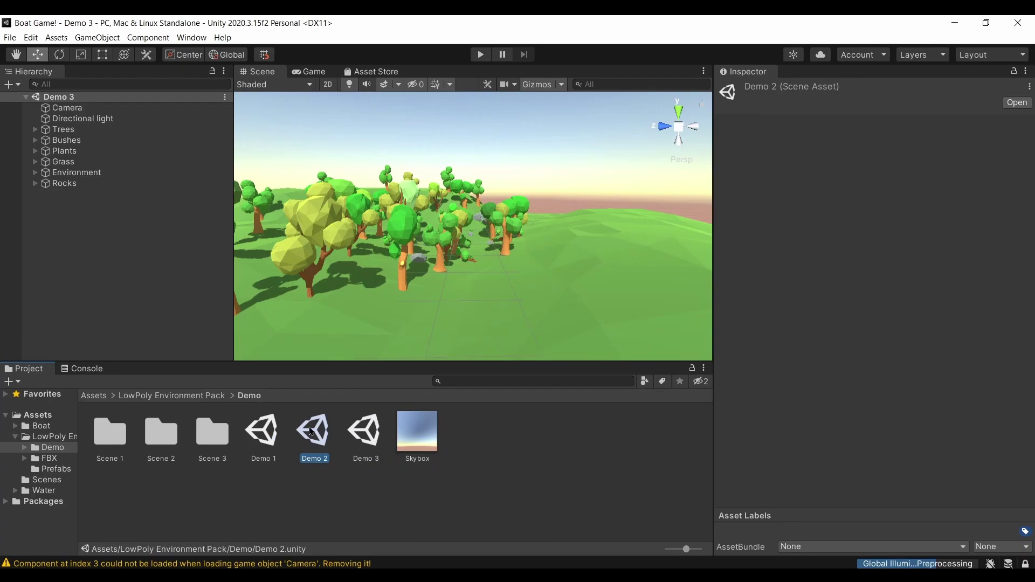
double_click(311, 431)
double_click(272, 441)
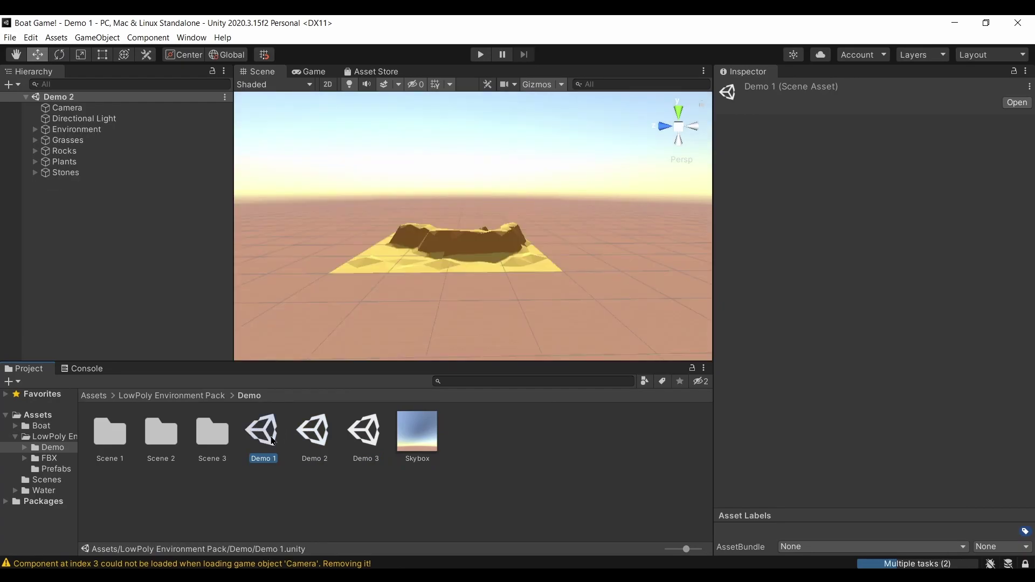
right_drag(340, 224, 286, 338)
double_click(337, 432)
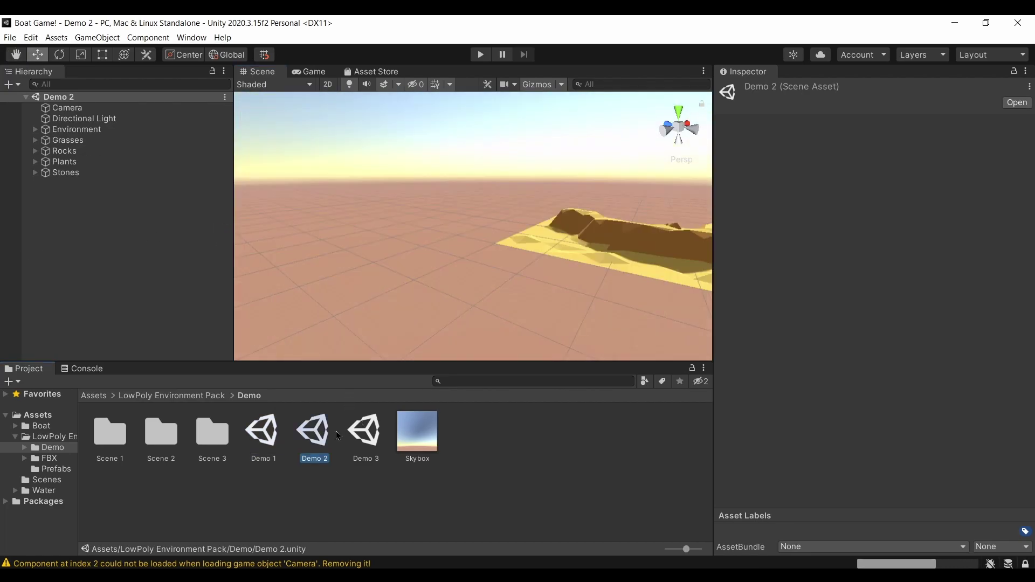
right_drag(454, 280, 687, 238)
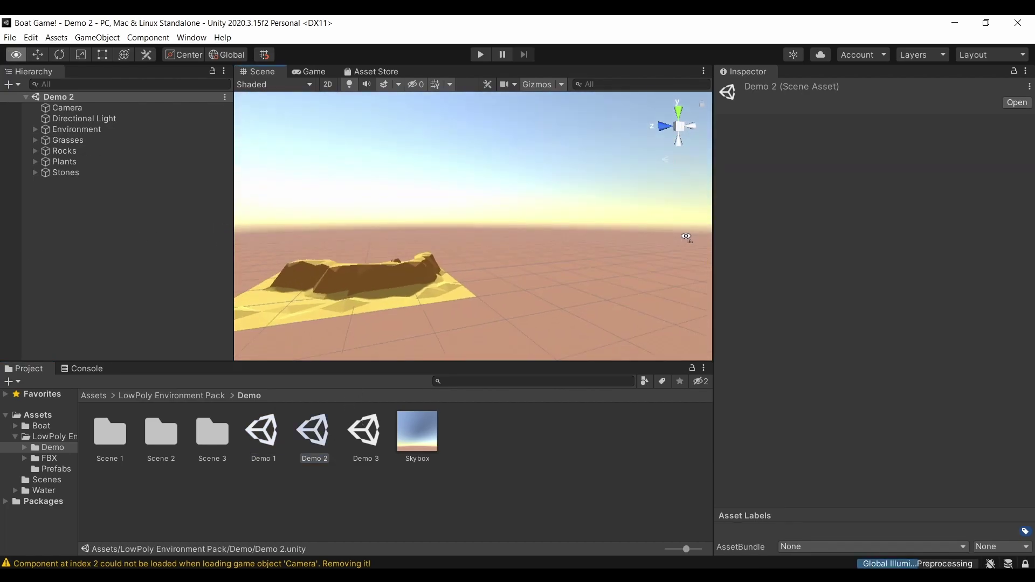
Step: Select and copy Demo 2's Environment, Grasses, Plants, Stones and Rocks groups
click(71, 189)
click(81, 130)
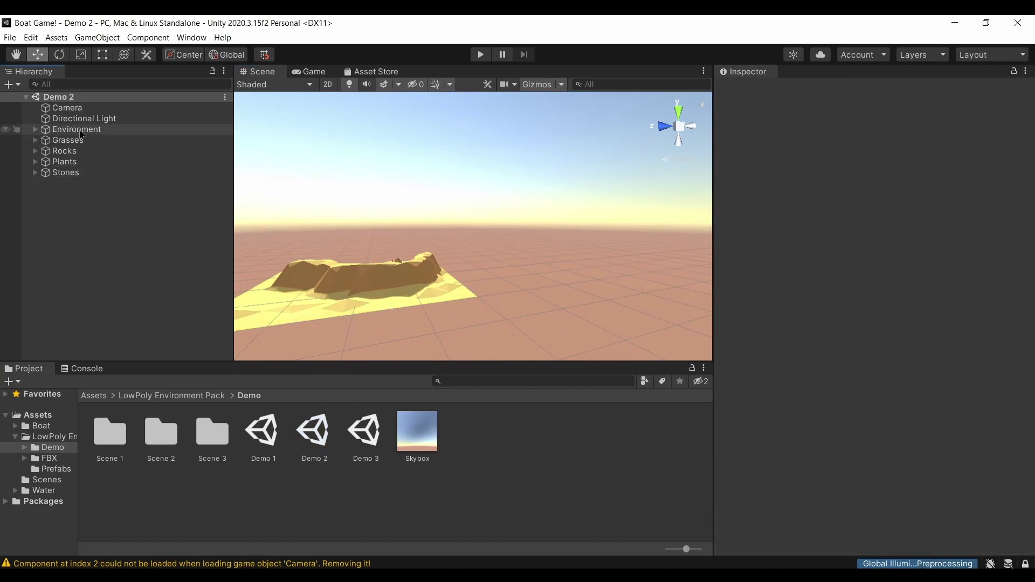
ctrl+click(75, 140)
ctrl+click(70, 162)
ctrl+click(68, 172)
ctrl+click(69, 152)
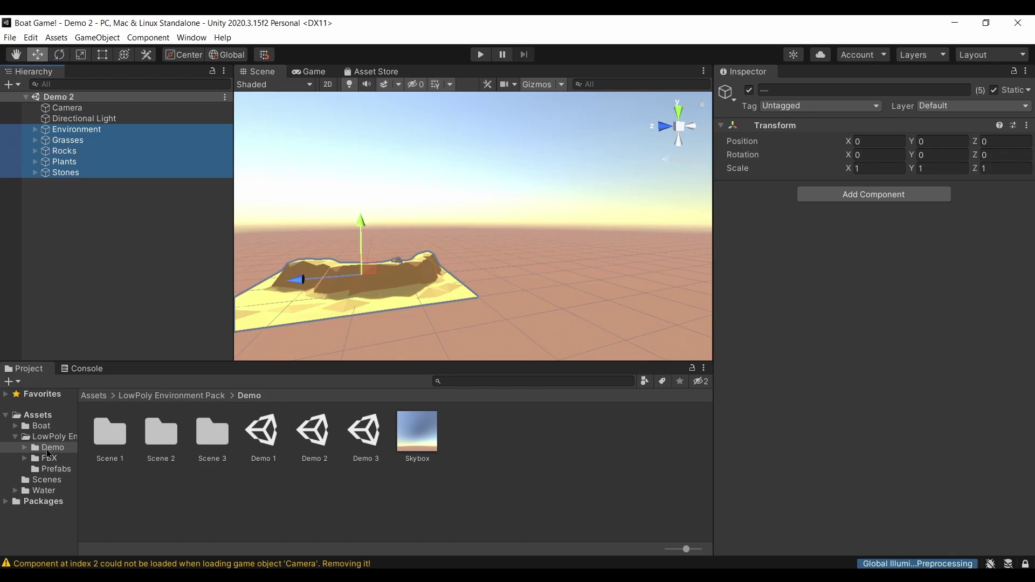
click(46, 480)
Step: Reopen the Game scene and paste the five island groups into its Hierarchy
double_click(120, 440)
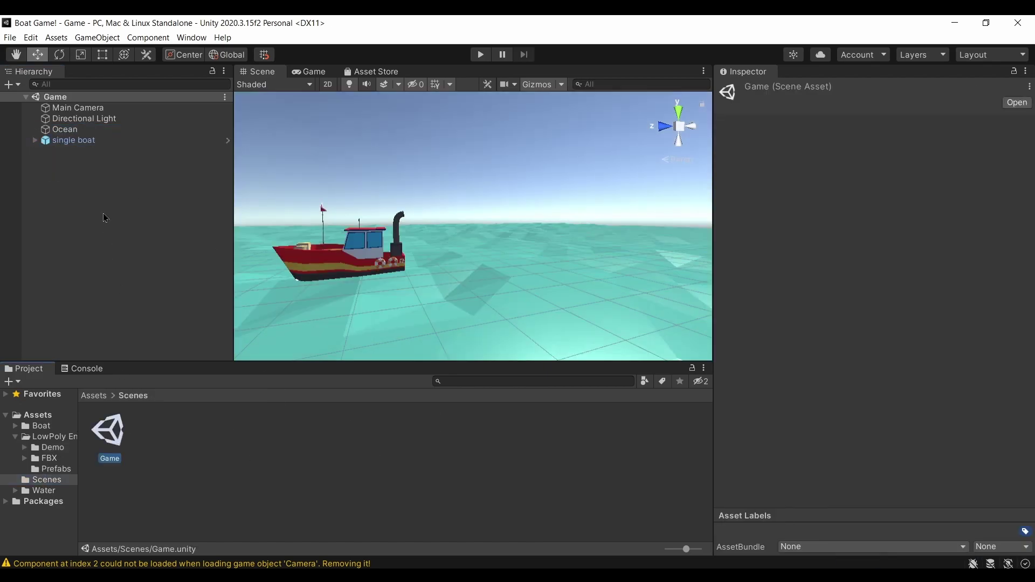
right_click(104, 214)
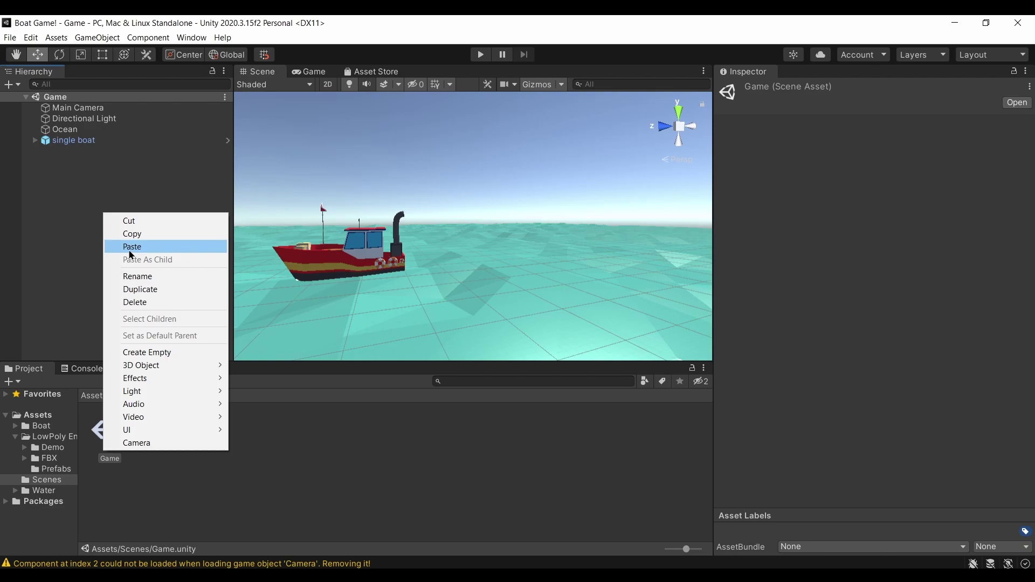
click(132, 247)
click(109, 248)
Step: Slide Terrain_1 along X to -79.1 so the island sits near the boat
click(398, 299)
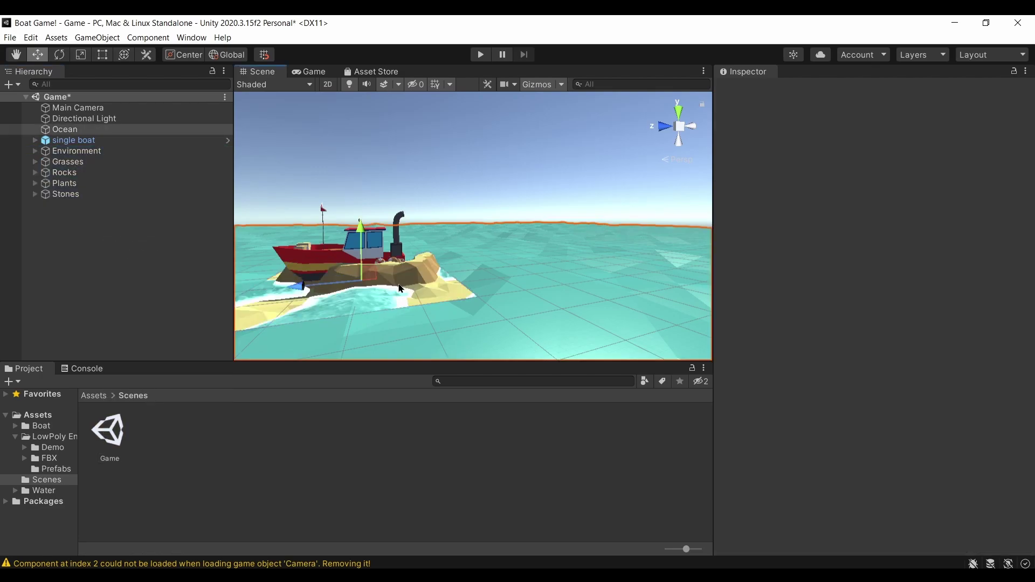
click(402, 274)
right_drag(403, 272, 658, 273)
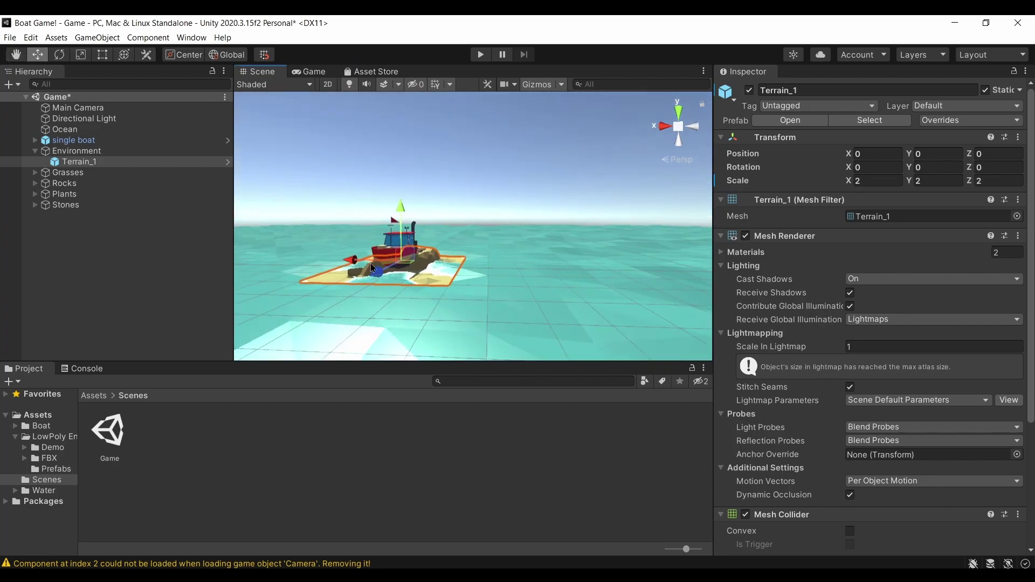
drag(358, 264, 594, 253)
right_drag(593, 253, 477, 229)
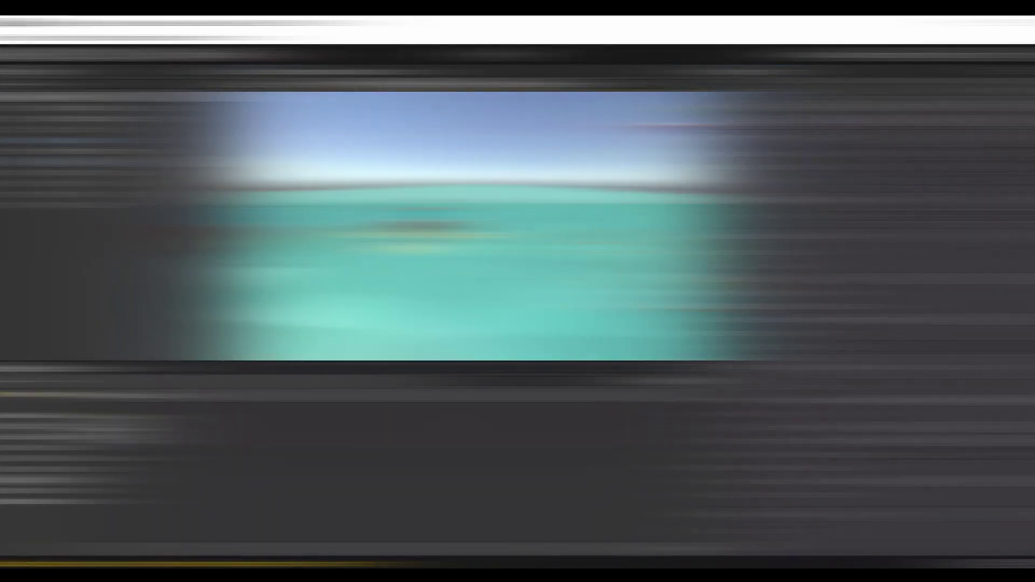
Step: Scale Environment, Grasses, Rocks, Plants and Stones to 5, 5, 5 together
click(36, 152)
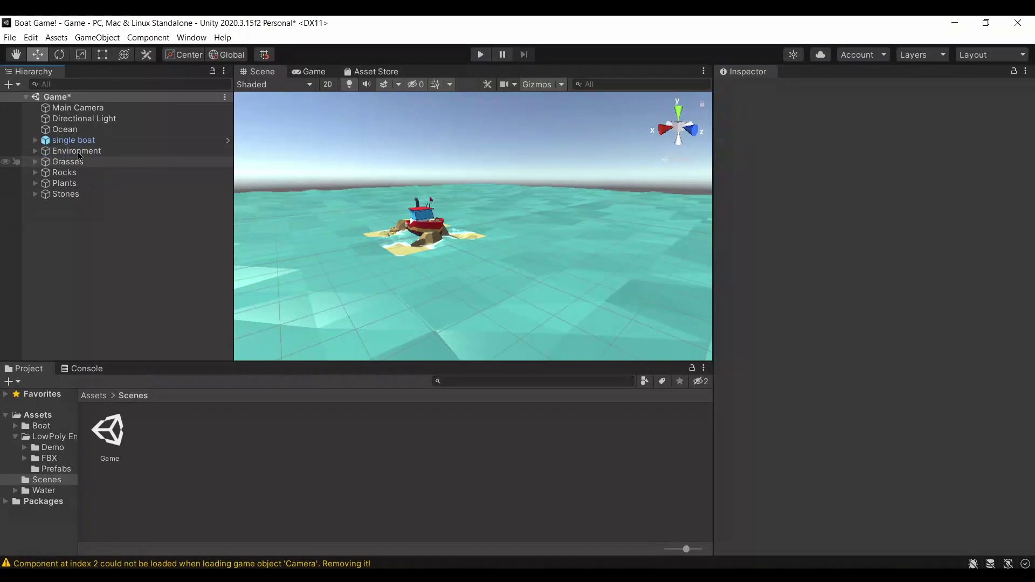
click(74, 153)
ctrl+click(73, 162)
shift+click(69, 172)
shift+click(69, 184)
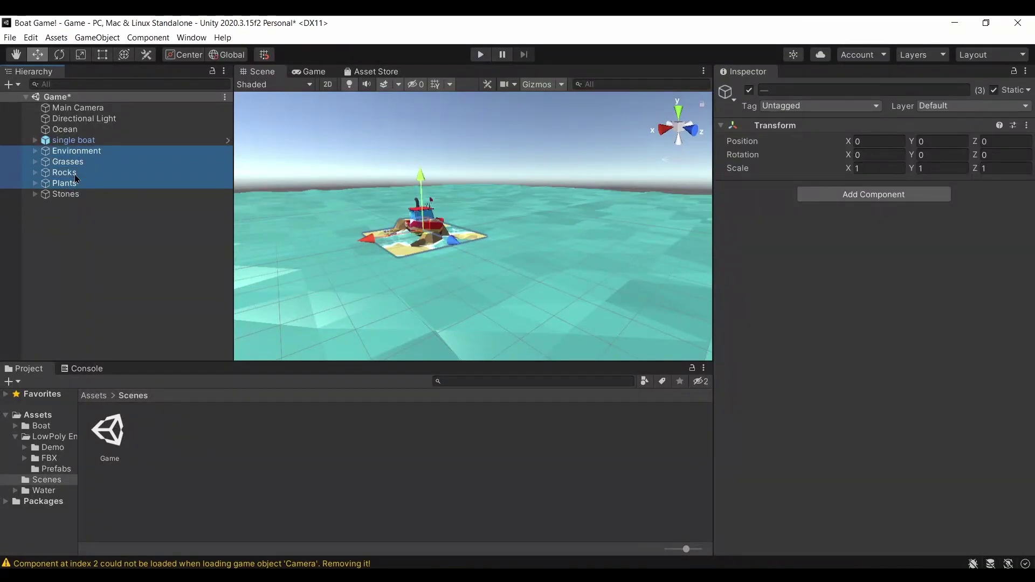
shift+click(69, 194)
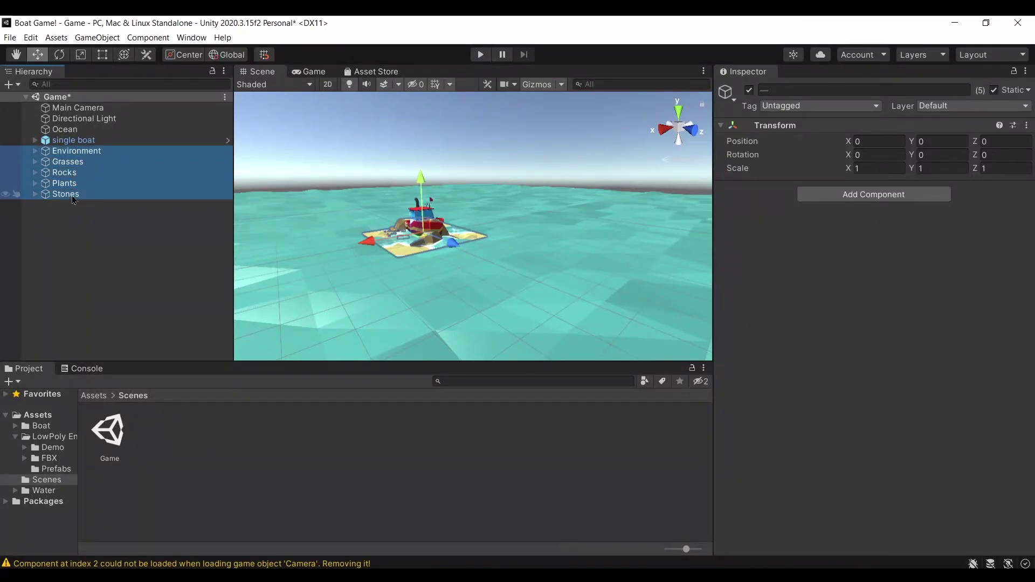
click(863, 169)
text(5)
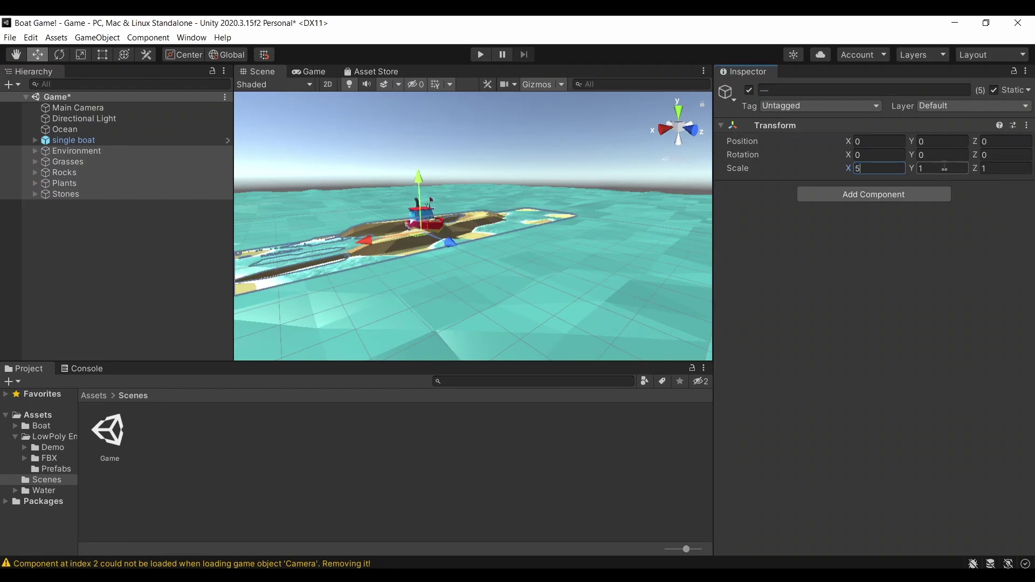
text(5)
click(1008, 169)
text(5)
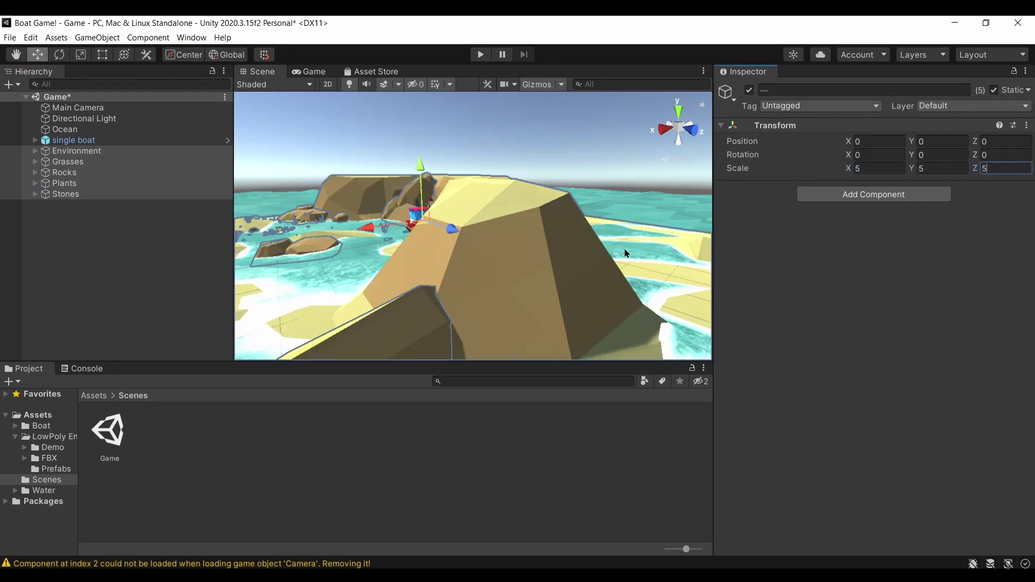
key(Return)
Step: Move the five island groups to X -137.4, Y 8 and fly around to check
drag(371, 227, 584, 137)
right_drag(563, 171, 545, 189)
alt+drag(544, 190, 529, 145)
key(w)
right_drag(528, 144, 505, 183)
key(s)
key(w)
click(504, 180)
click(450, 218)
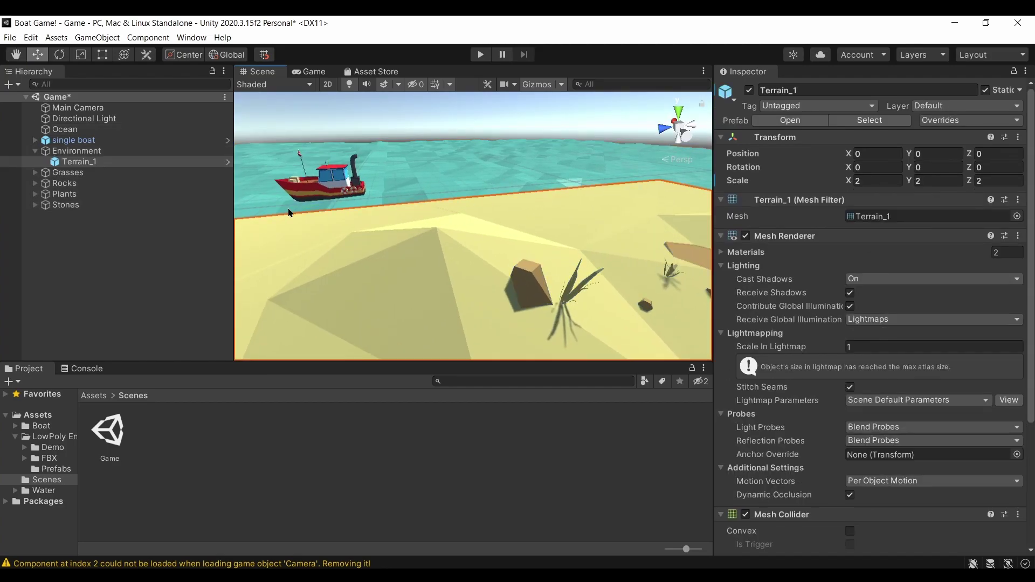
click(35, 151)
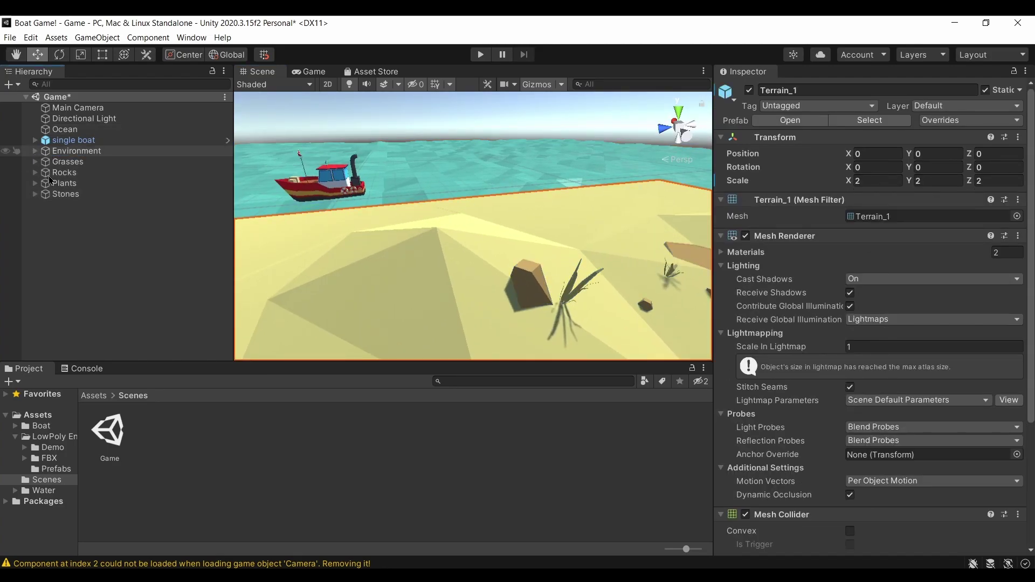
Step: Create an empty GameObject named Chunk1 in the Hierarchy
right_click(40, 265)
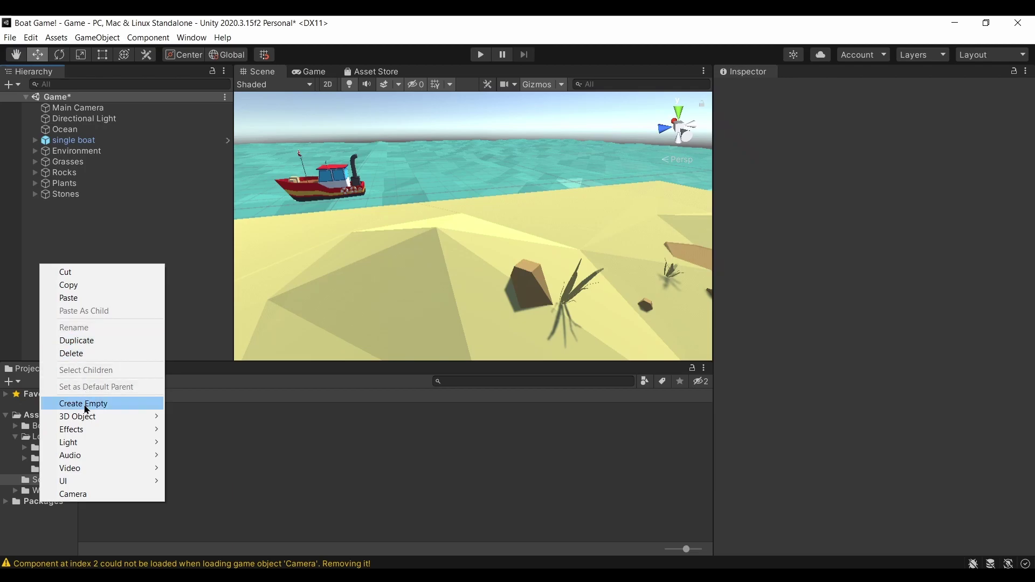
click(89, 404)
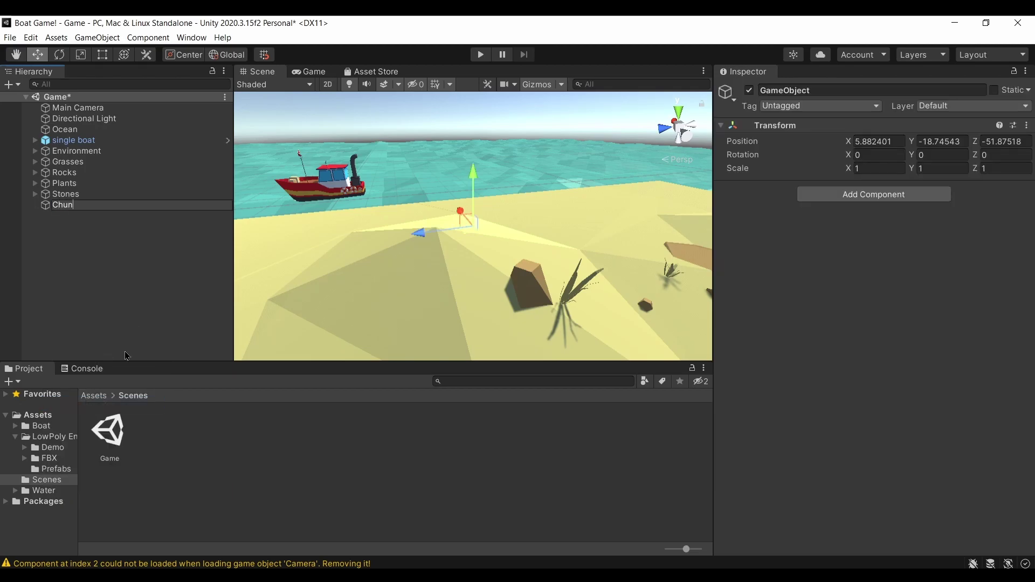
key(Return)
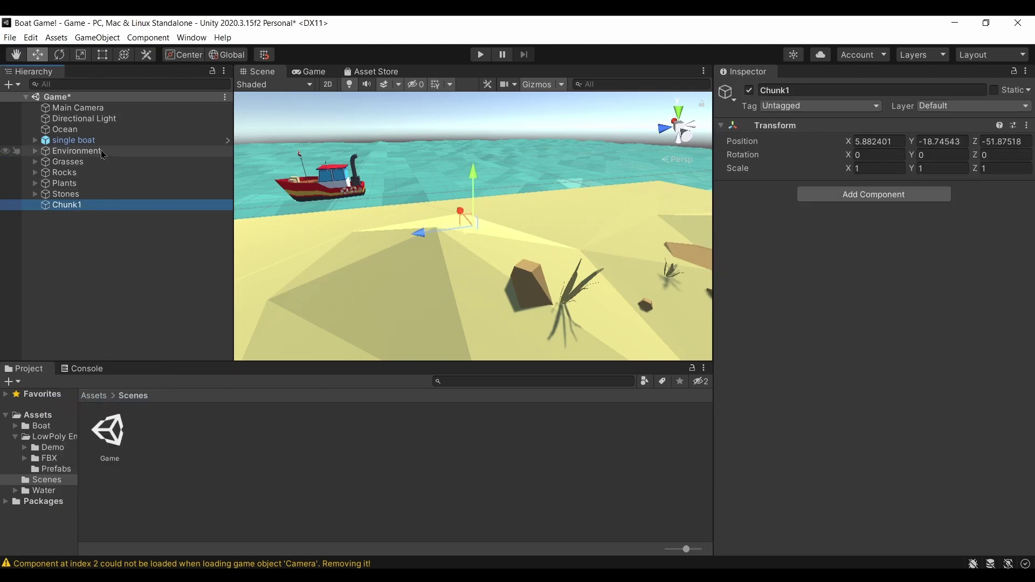
Step: Parent Environment, Grasses, Plants, Stones and Rocks under Chunk1 and frame it
click(75, 151)
ctrl+click(70, 162)
ctrl+click(67, 184)
ctrl+click(86, 195)
ctrl+click(88, 173)
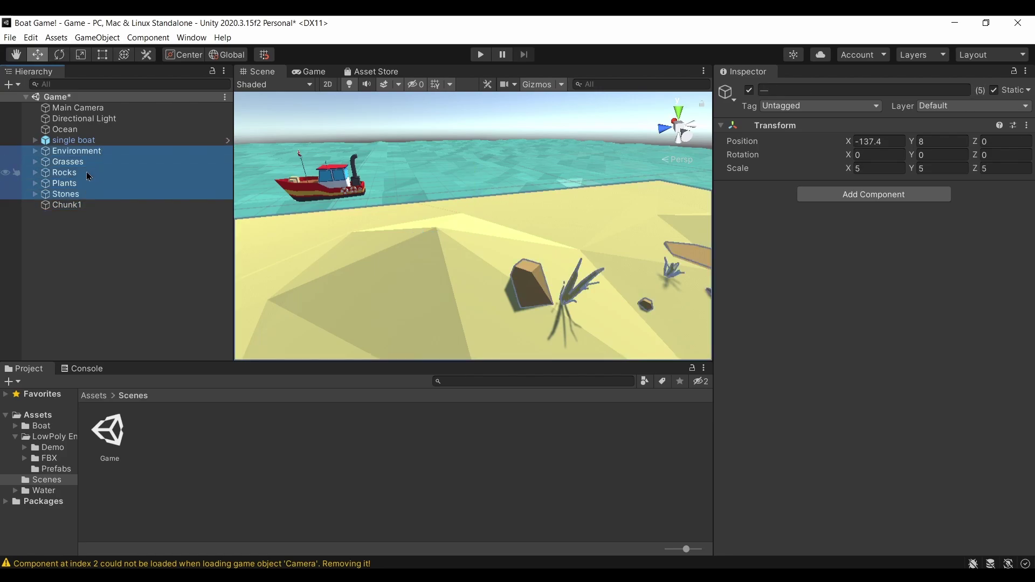
mouse_move(92, 195)
mouse_down()
mouse_move(85, 208)
mouse_move(85, 160)
mouse_move(81, 204)
mouse_up()
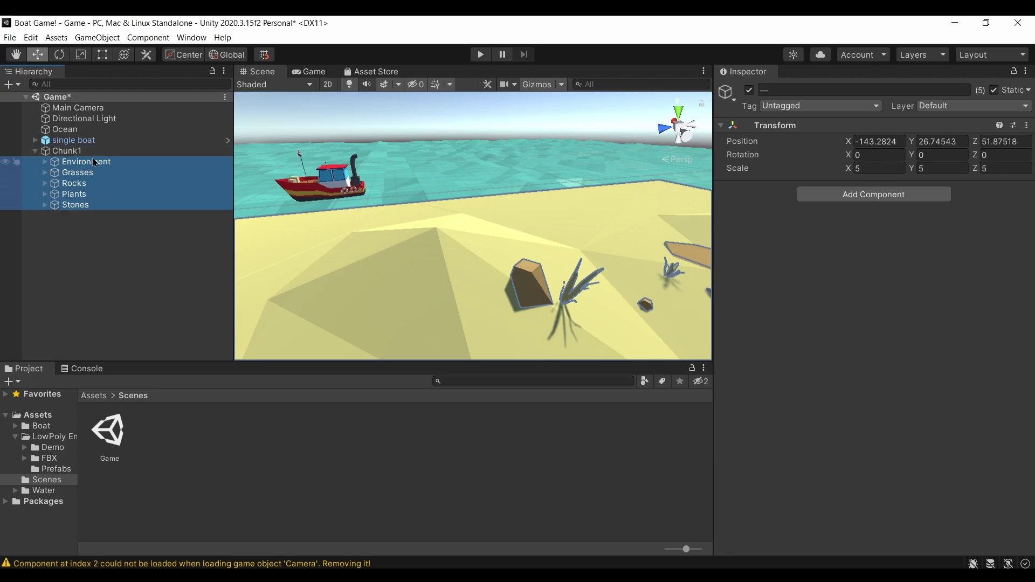
click(94, 154)
double_click(94, 154)
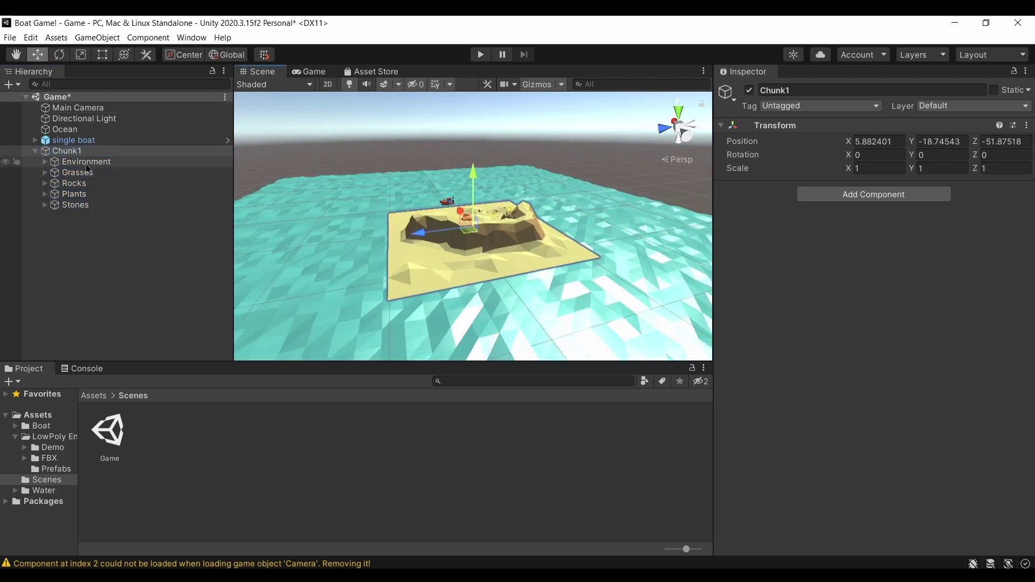
Step: Duplicate Chunk1 twice, sliding Chunk1 (1) and Chunk1 (2) along Z beside the original
key(ctrl+d)
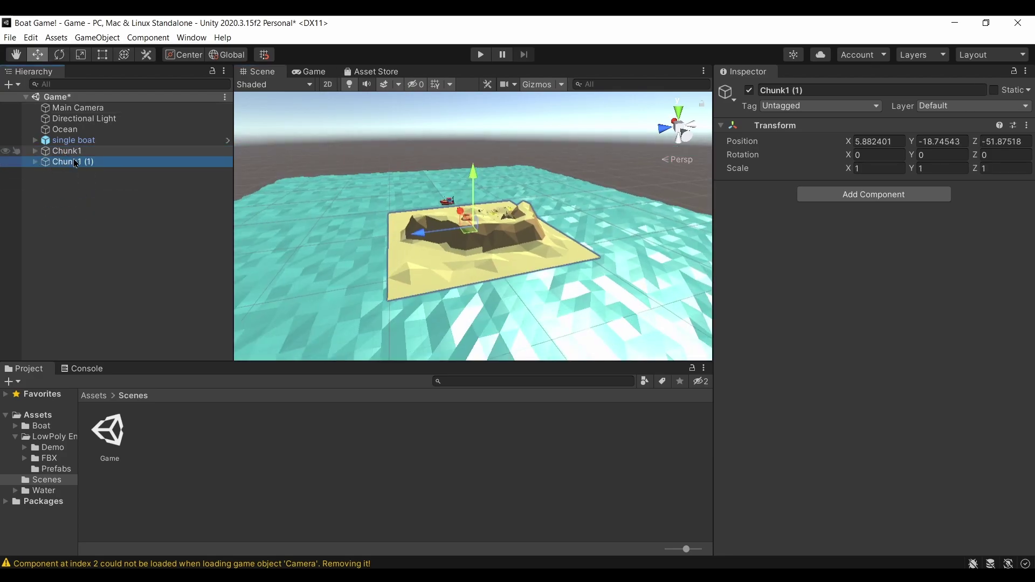
drag(426, 237, 250, 256)
right_drag(400, 232, 333, 234)
drag(357, 232, 333, 242)
click(162, 169)
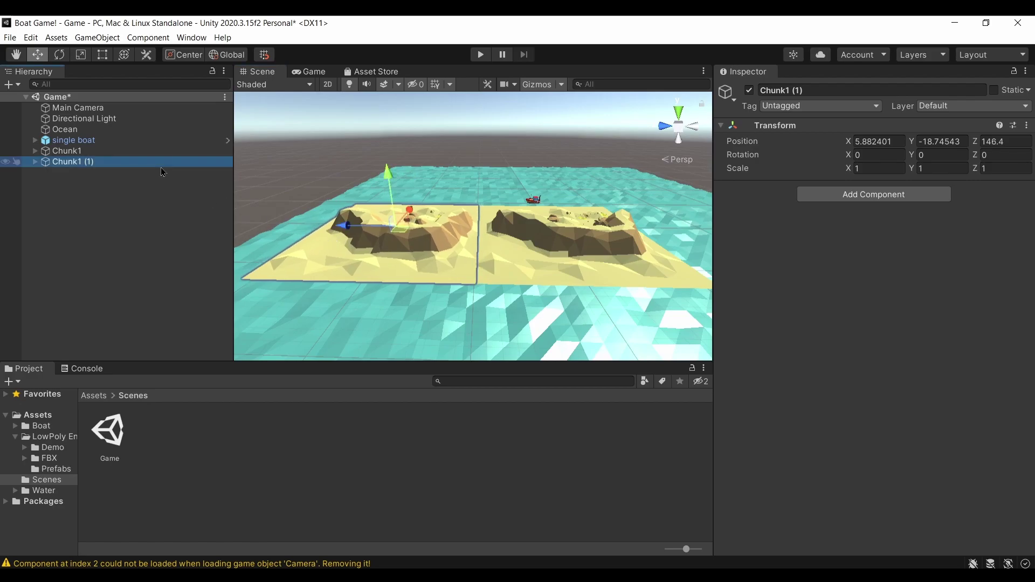
key(ctrl+v)
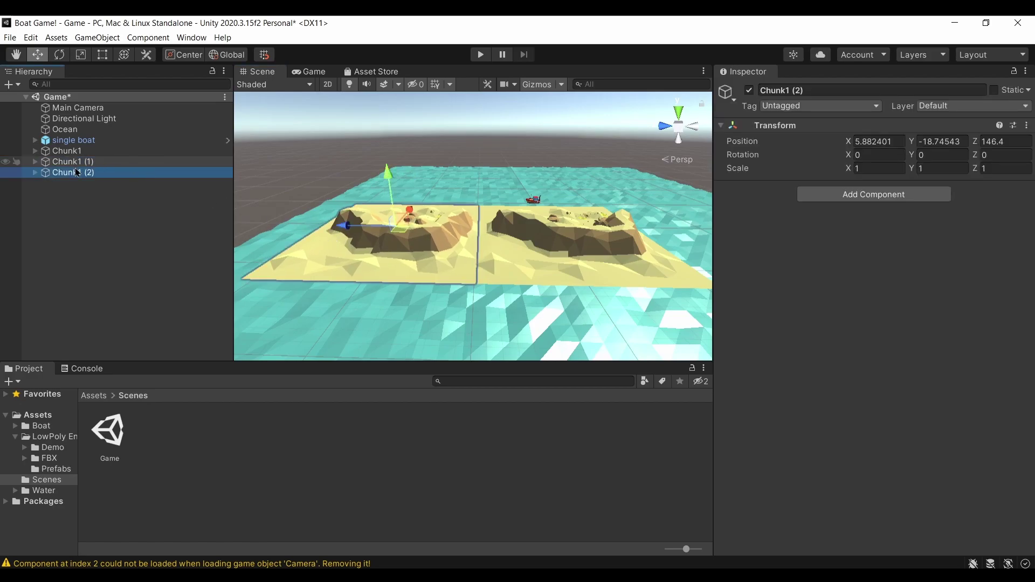
key(f)
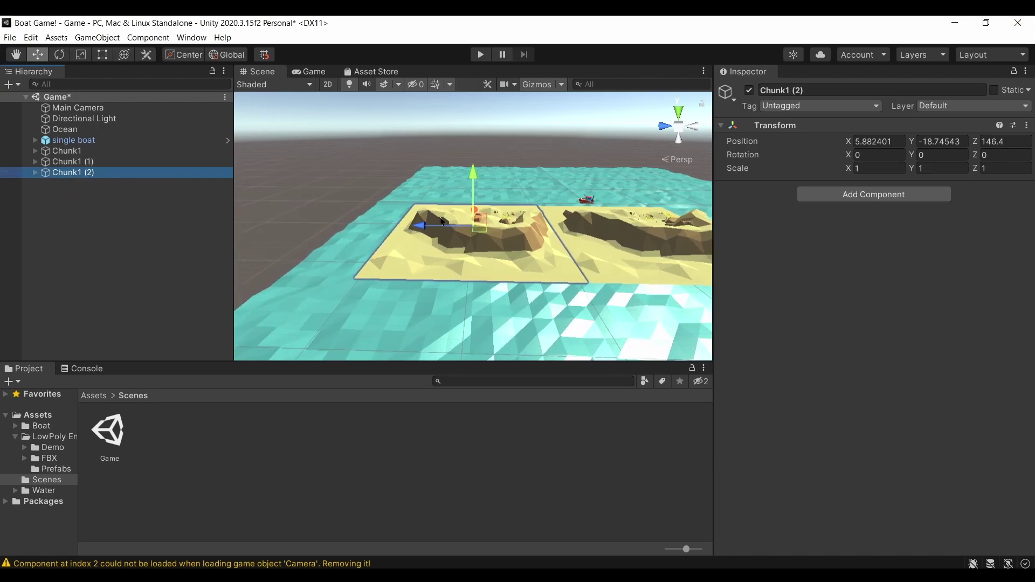
drag(428, 225, 379, 225)
click(619, 198)
Step: Duplicate into Chunk1 (3) and move it along Z to -201
click(101, 162)
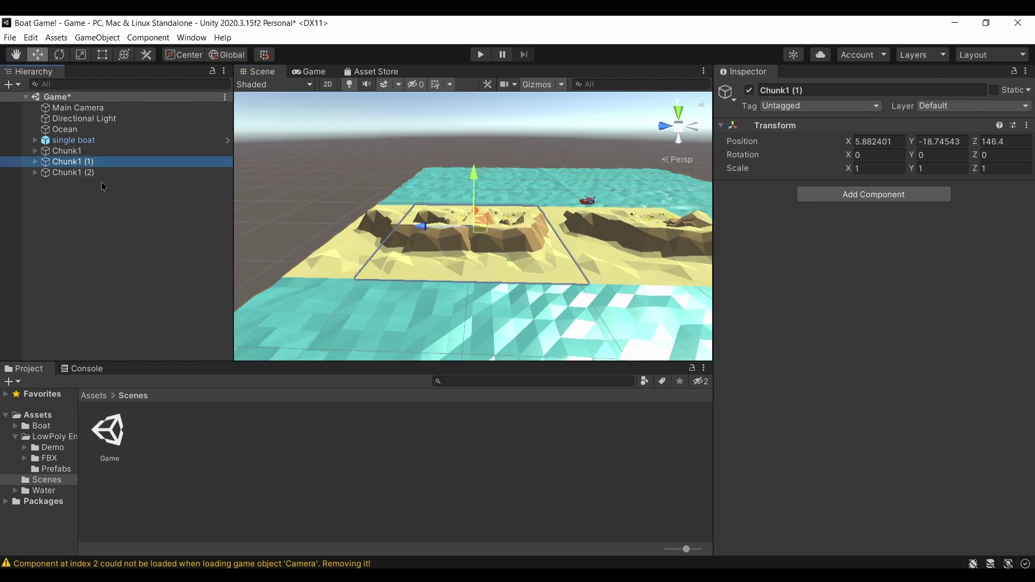
click(111, 174)
key(ctrl+d)
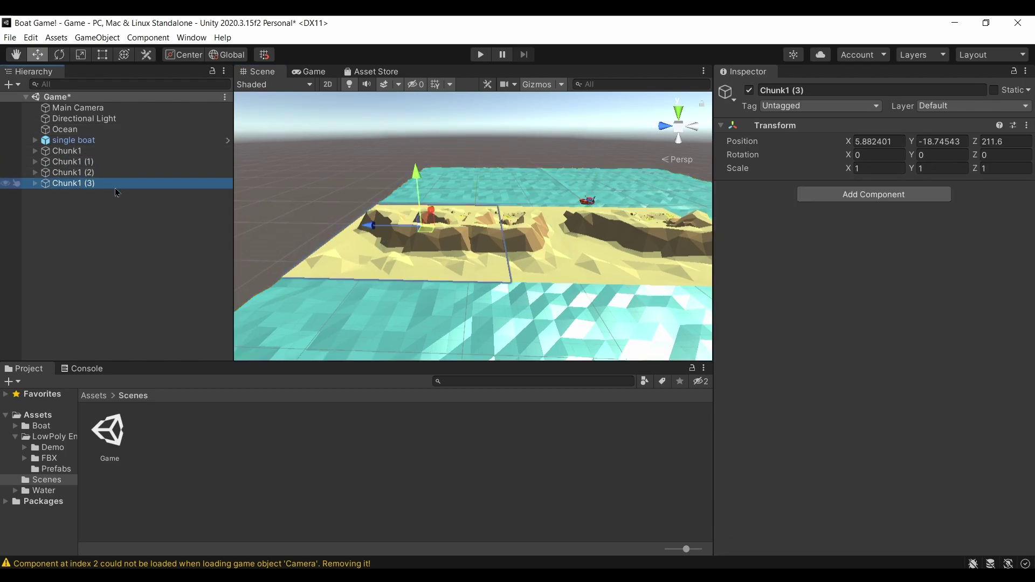
double_click(124, 185)
right_drag(582, 240, 638, 227)
drag(365, 249, 645, 224)
alt+drag(685, 186, 808, 156)
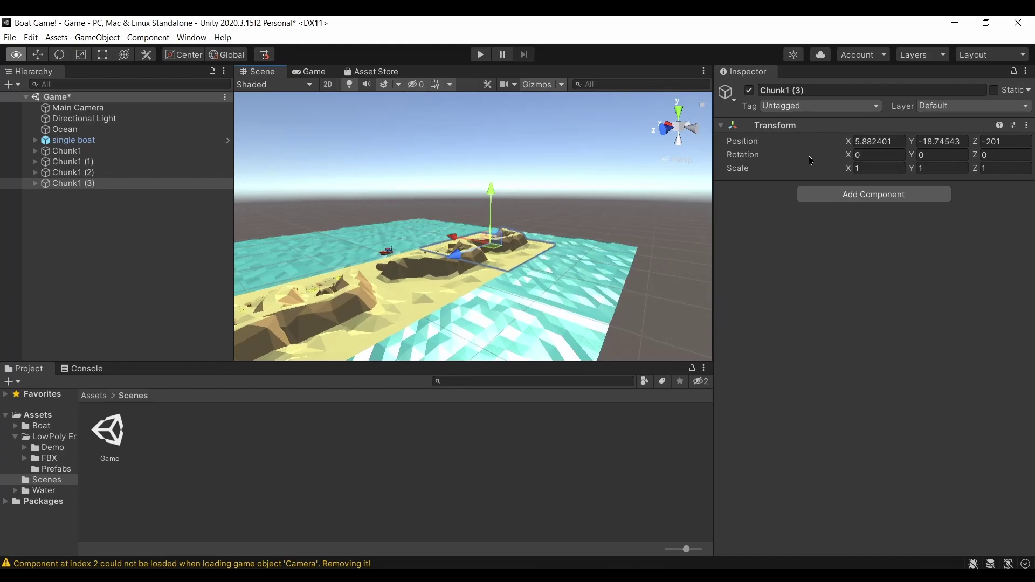
Step: Duplicate Chunk1 (3) into Chunk1 (4) at Z -279 and fly through to check the row
click(123, 183)
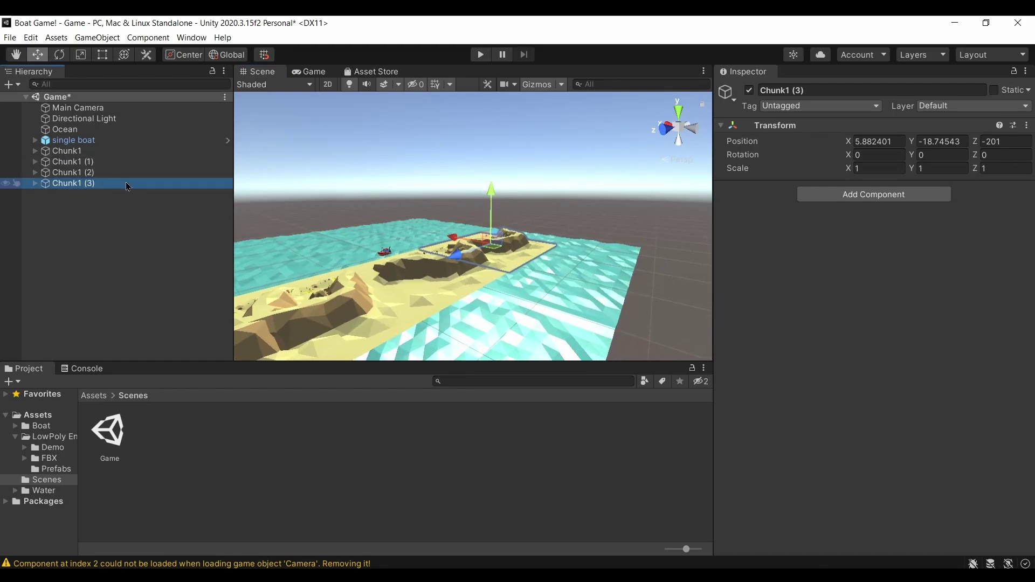
key(ctrl+d)
drag(456, 255, 481, 247)
right_drag(481, 247, 389, 154)
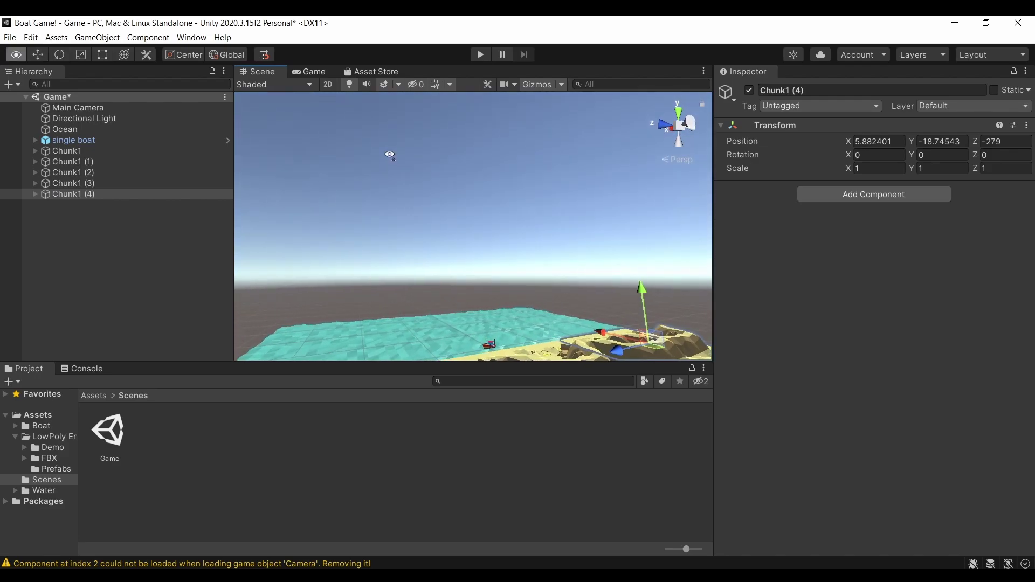
alt+drag(388, 157, 368, 199)
key(w)
right_drag(369, 199, 1027, 266)
key(s)
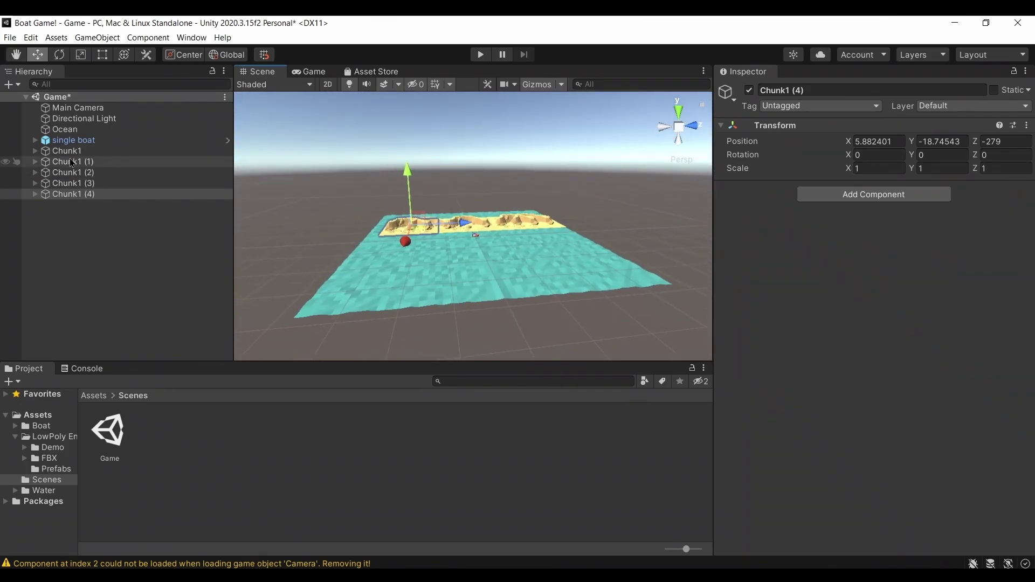
Step: Create an empty GameObject in the Hierarchy and name it LeftSideBeach
right_click(101, 214)
click(149, 355)
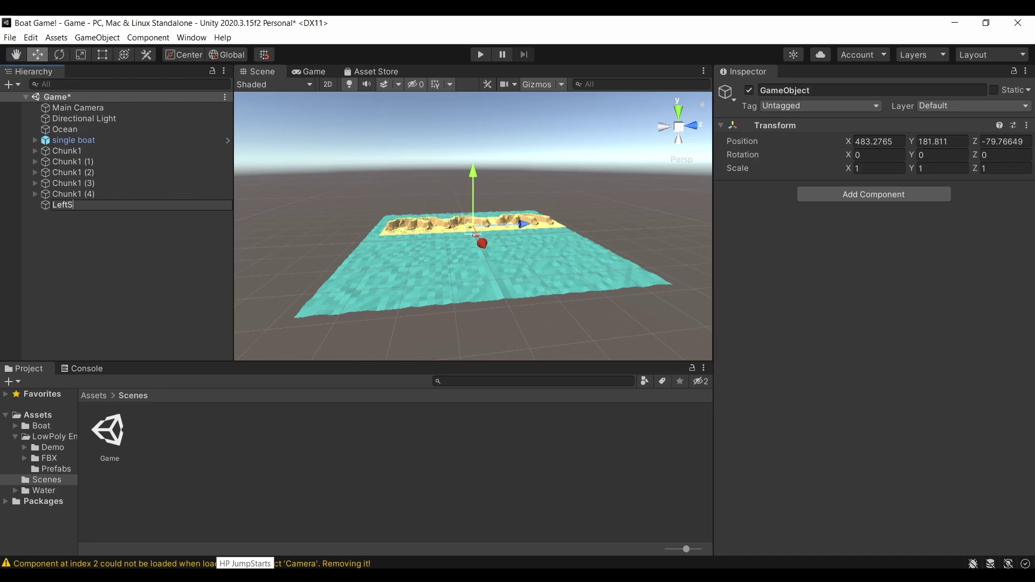
text(LeftSideBeach)
key(Return)
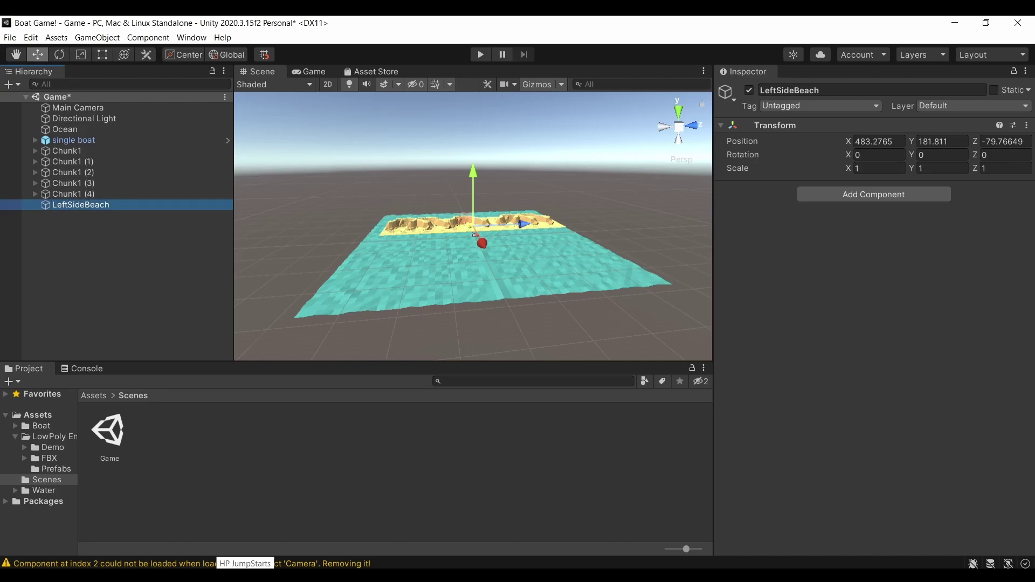
Step: Select Chunk1 and its four copies, Chunk1 (1) through Chunk1 (4), together
click(153, 152)
ctrl+click(148, 164)
ctrl+click(143, 174)
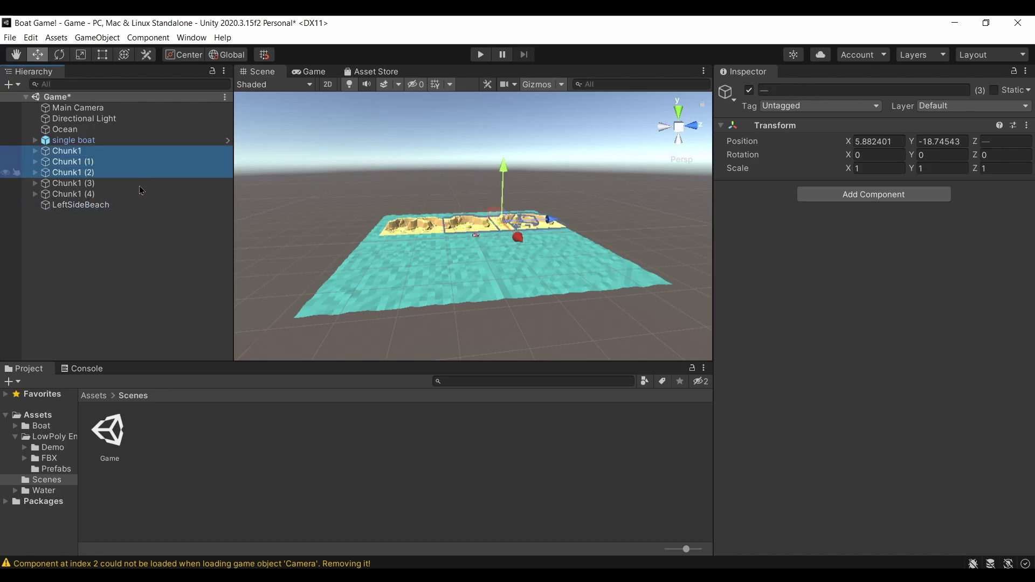
ctrl+click(138, 185)
ctrl+click(130, 196)
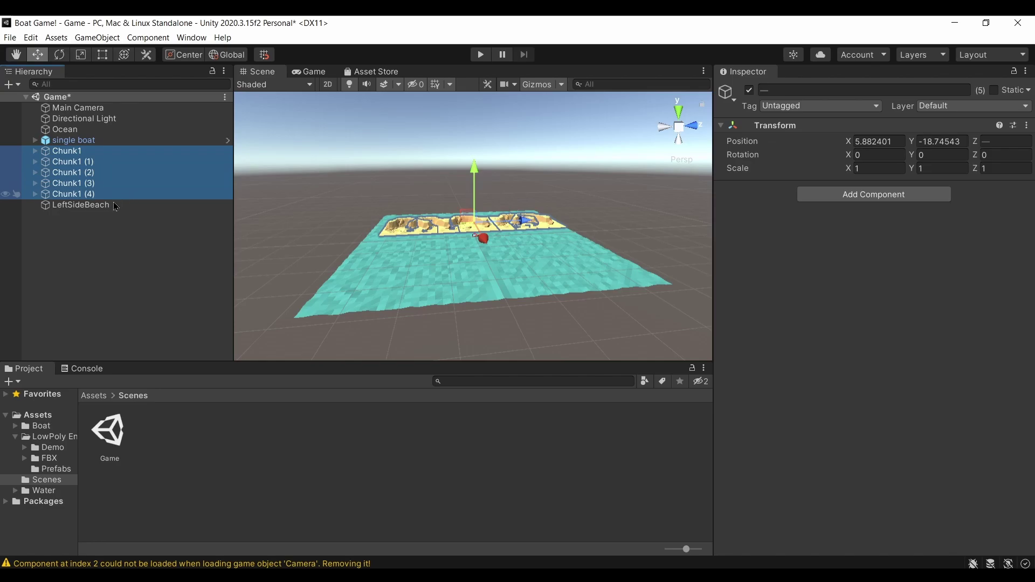